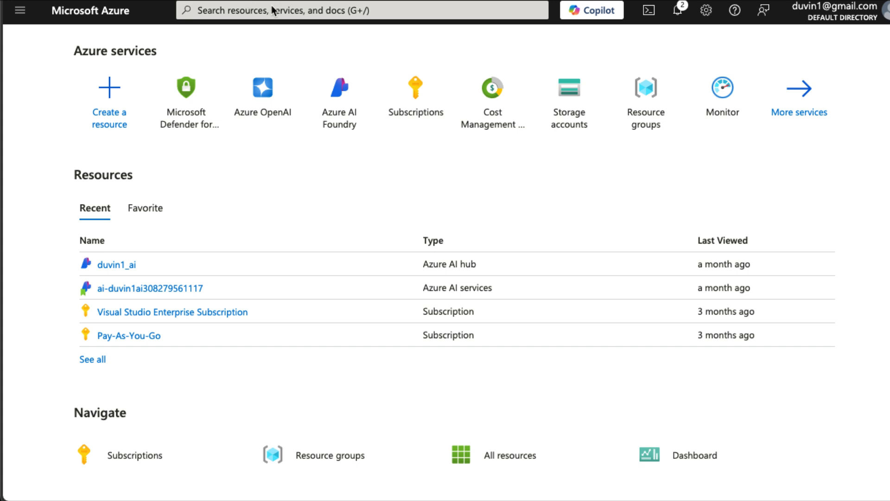
Step: Find the Azure Machine Learning service by searching for "machine learn" and start creating a new workspace
{"action": "left_click", "coordinate": [254, 6]}
{"action": "type", "text": "m"}
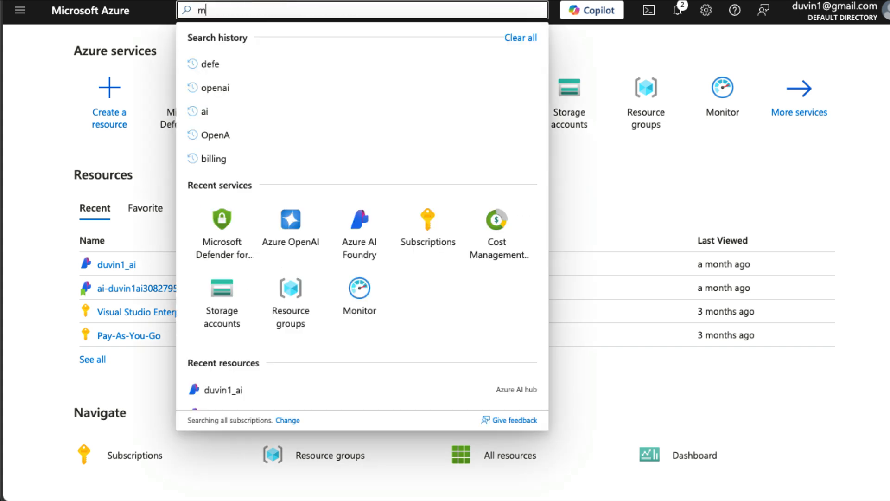
{"action": "type", "text": "achine learn"}
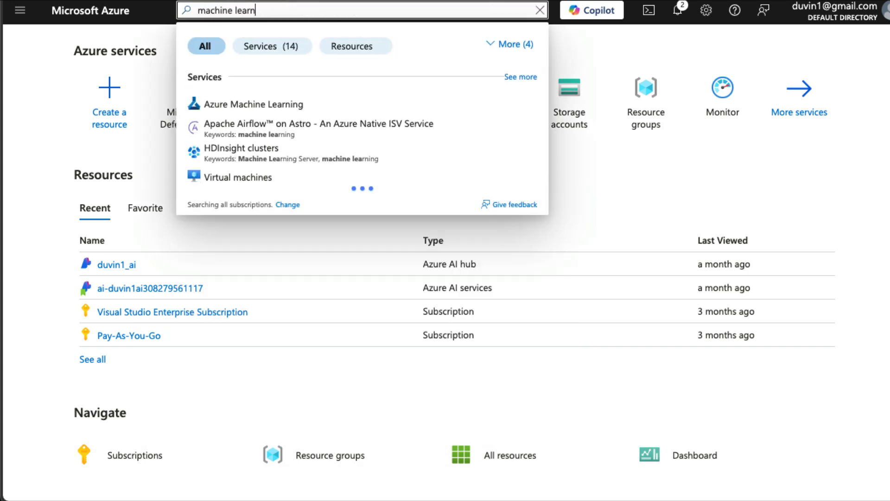
{"action": "left_click", "coordinate": [217, 110]}
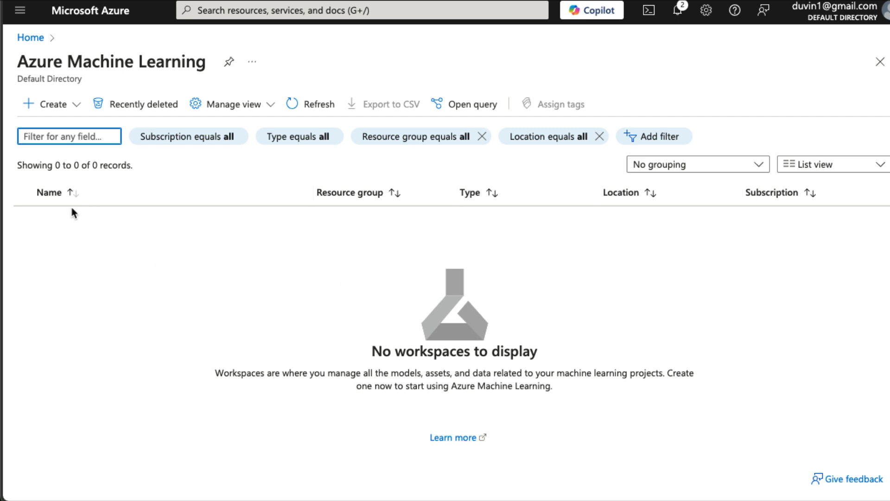
{"action": "left_click", "coordinate": [53, 104]}
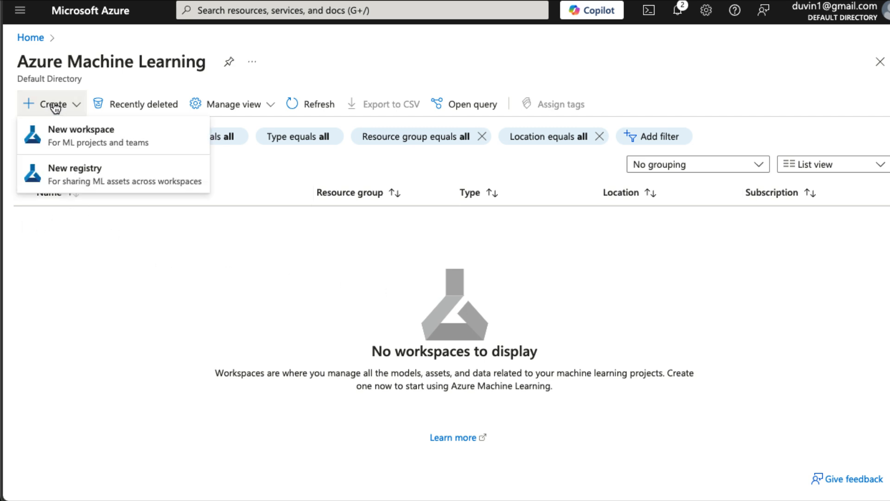
{"action": "left_click", "coordinate": [68, 133]}
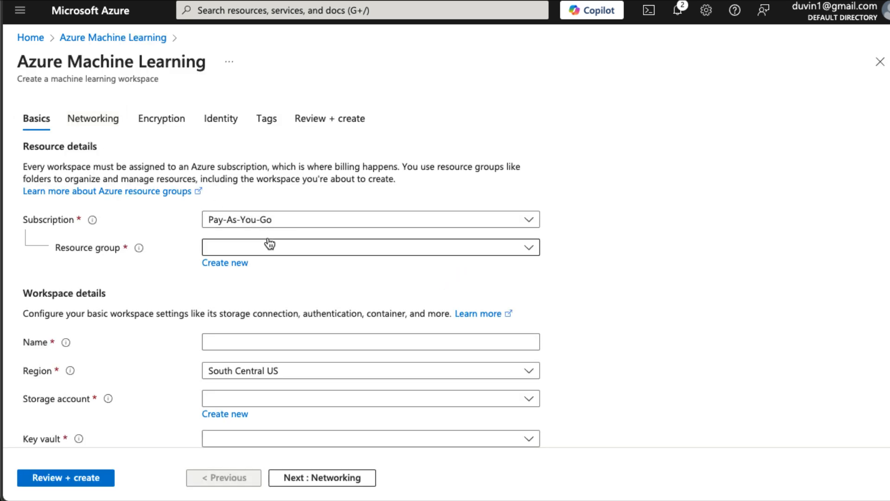
Step: Assign the workspace to the Visual Studio Enterprise Subscription and a new resource group named ai900demos
{"action": "left_click", "coordinate": [277, 219]}
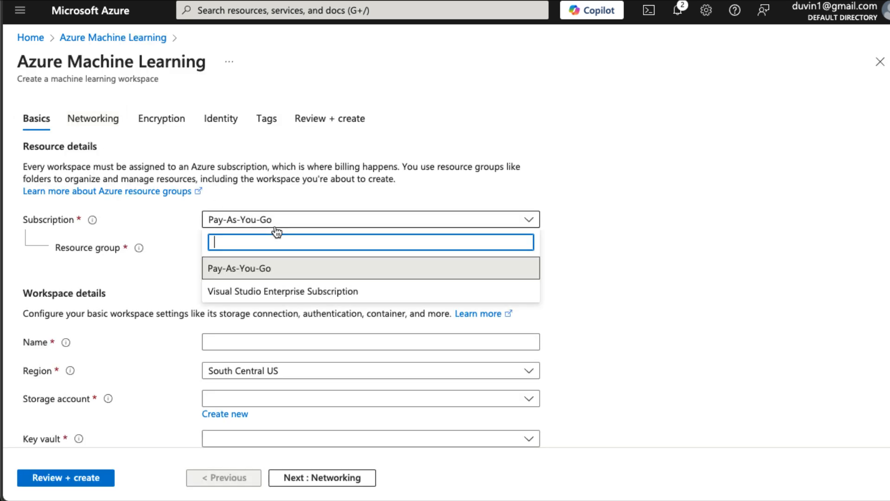
{"action": "left_click", "coordinate": [277, 295]}
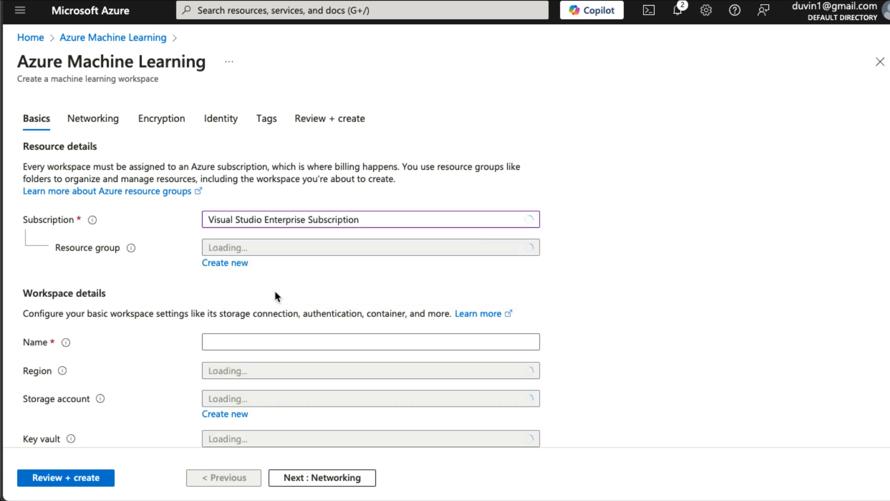
{"action": "left_click", "coordinate": [237, 263]}
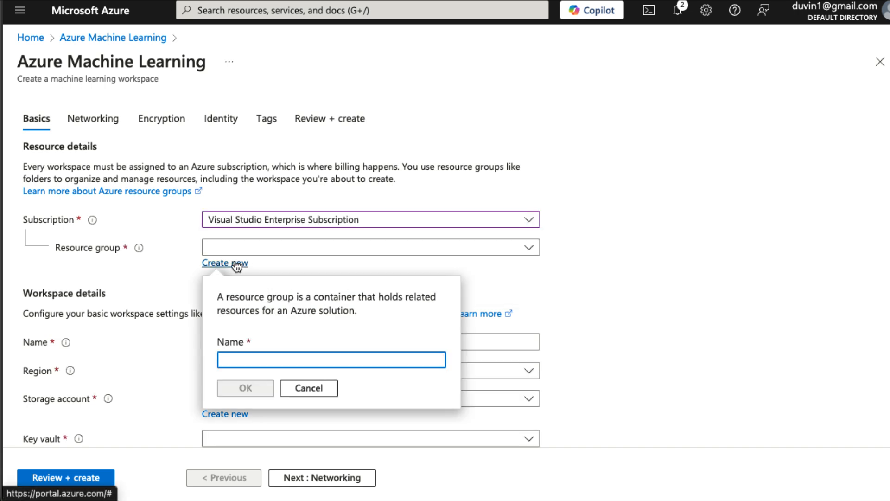
{"action": "type", "text": "ai900demos"}
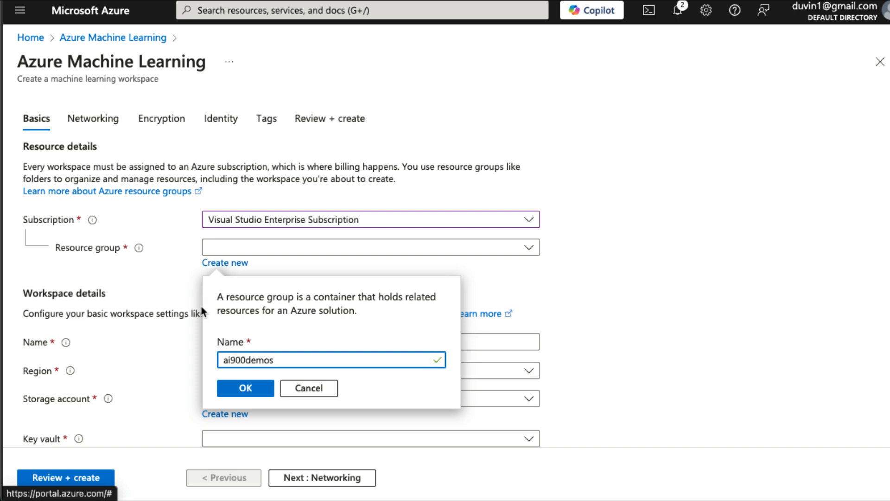
{"action": "left_click", "coordinate": [257, 388]}
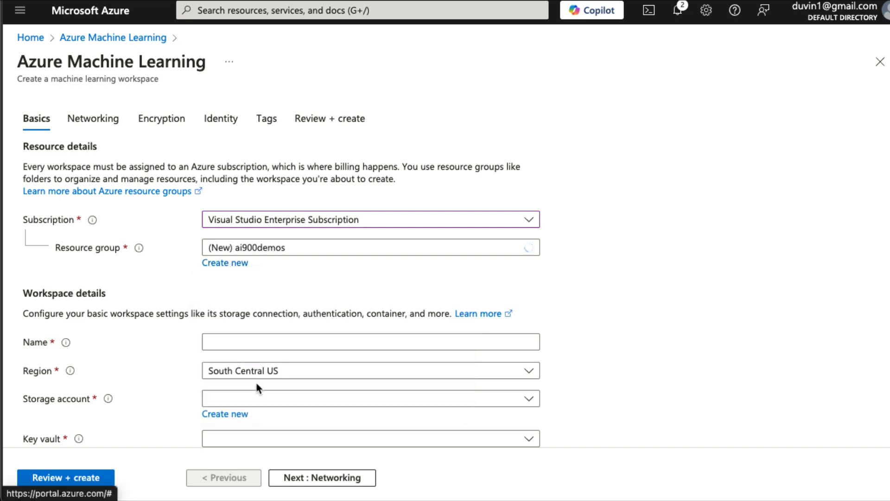
Step: Name the machine learning workspace deepdives-eu-mlws
{"action": "scroll", "coordinate": [249, 301], "scroll_direction": "down", "scroll_amount": 2}
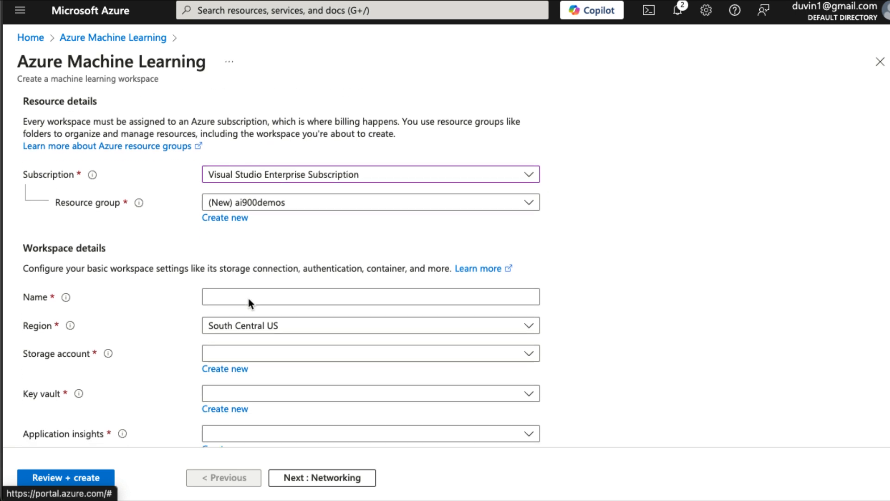
{"action": "scroll", "coordinate": [249, 301], "scroll_direction": "down", "scroll_amount": 2}
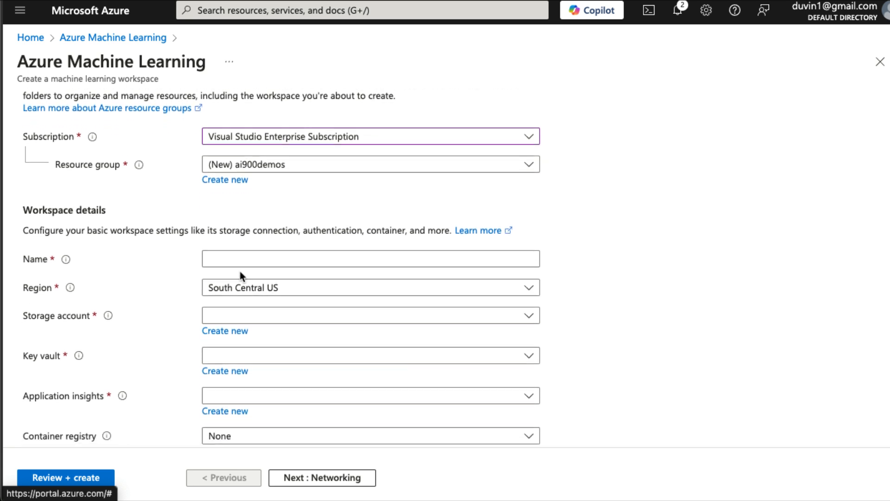
{"action": "left_click", "coordinate": [227, 256]}
{"action": "type", "text": "dee"}
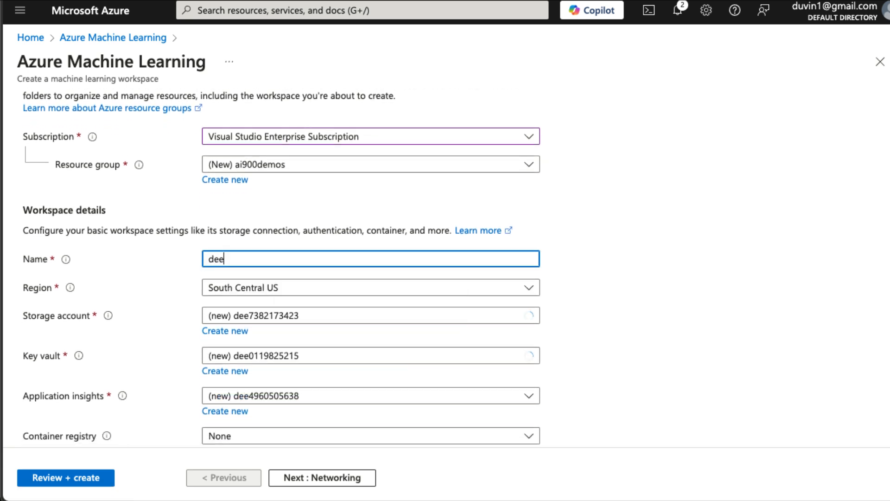
{"action": "type", "text": "pdives-eu"}
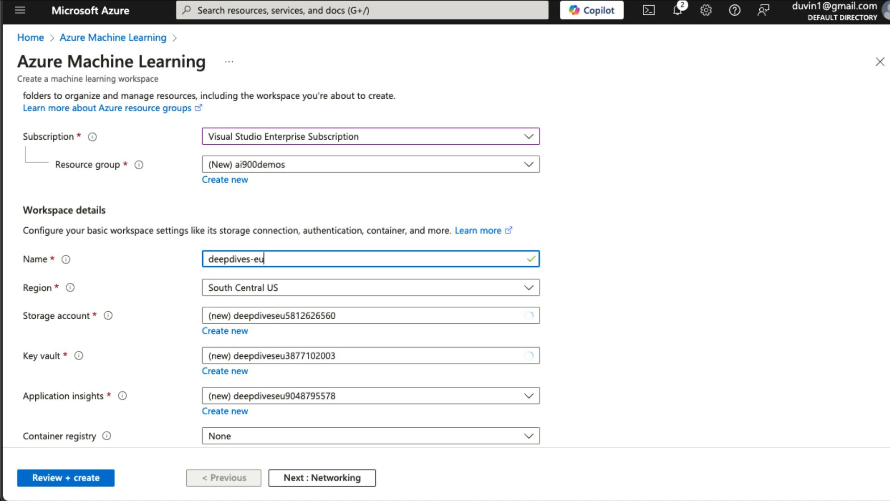
{"action": "type", "text": "-m"}
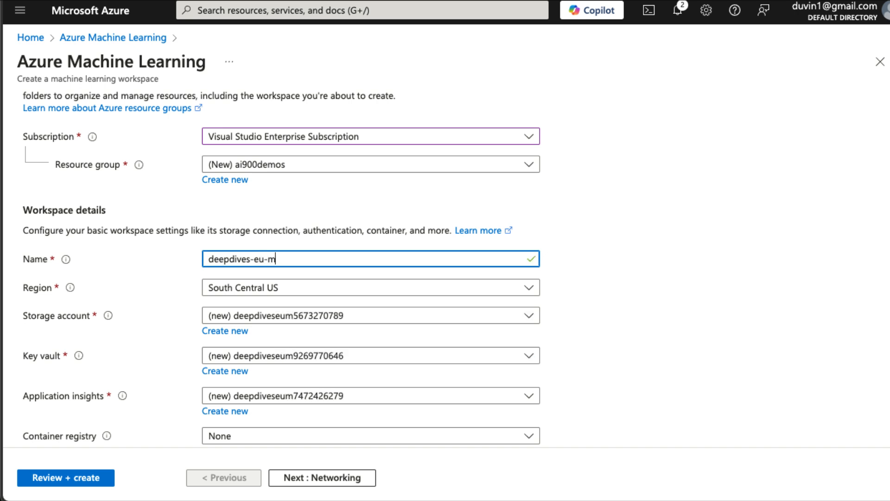
{"action": "type", "text": "lws"}
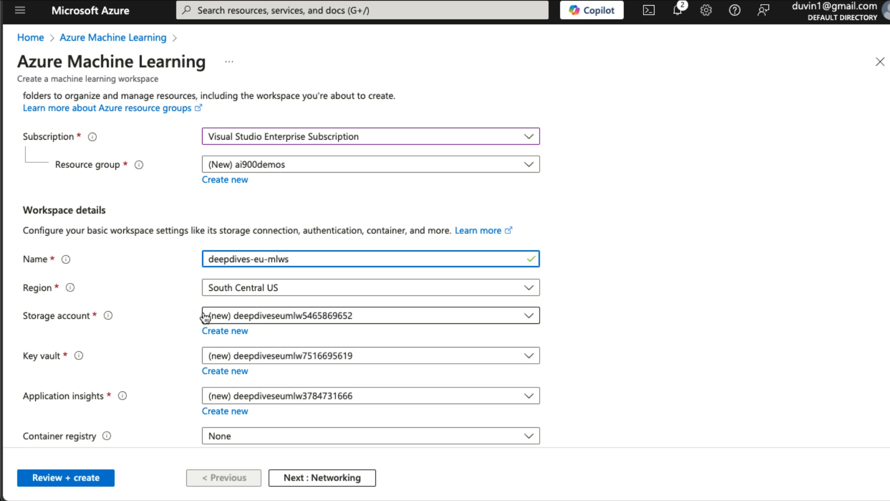
Step: Set the workspace region to East US
{"action": "left_click", "coordinate": [254, 290]}
{"action": "scroll", "coordinate": [292, 217], "scroll_direction": "up", "scroll_amount": 10}
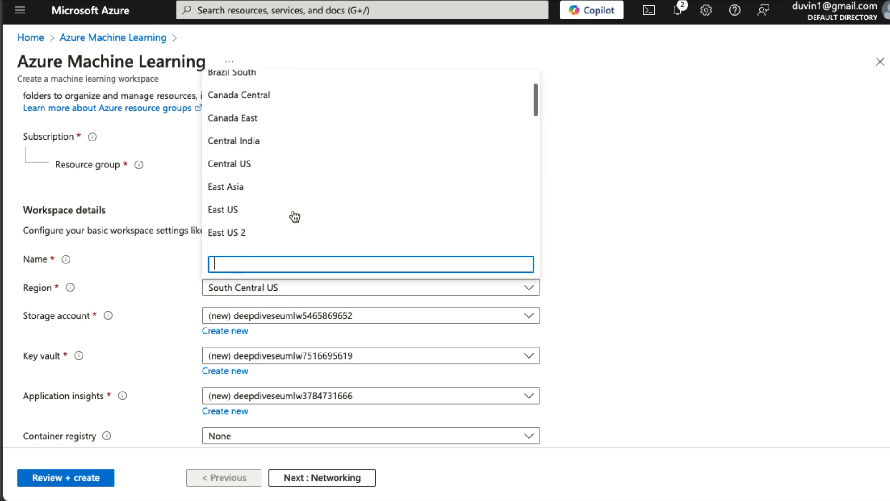
{"action": "scroll", "coordinate": [292, 214], "scroll_direction": "down", "scroll_amount": 3}
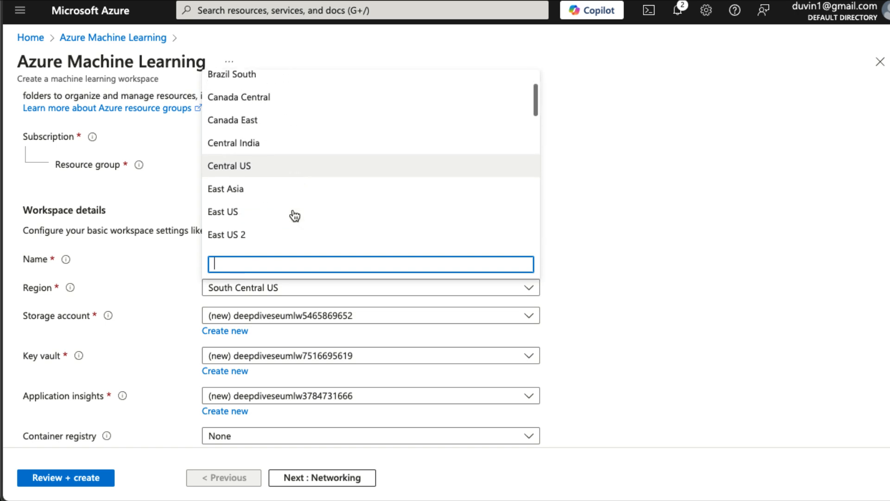
{"action": "left_click", "coordinate": [267, 204]}
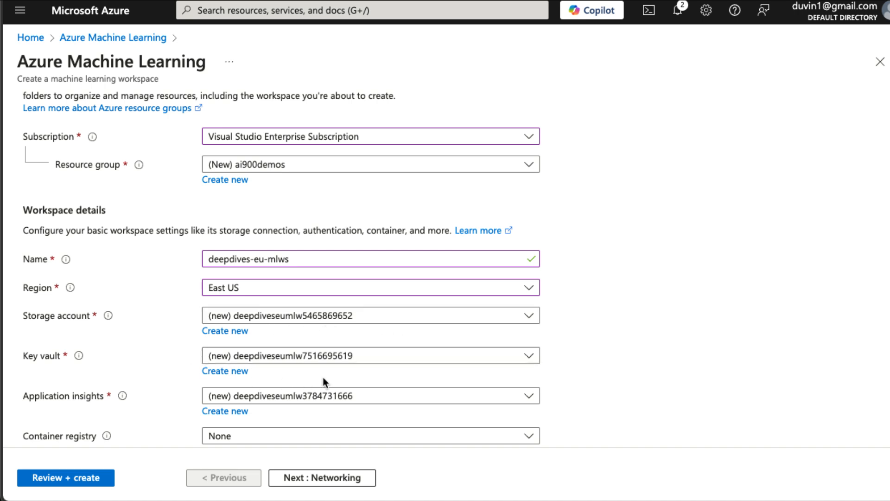
Step: Review the workspace configuration, keeping the container registry as None, and create the workspace
{"action": "scroll", "coordinate": [366, 400], "scroll_direction": "down", "scroll_amount": 2}
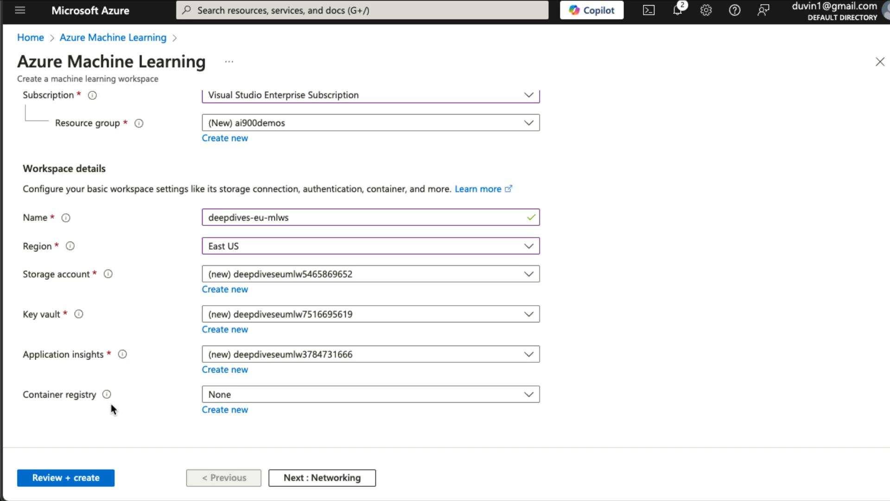
{"action": "left_click", "coordinate": [97, 482]}
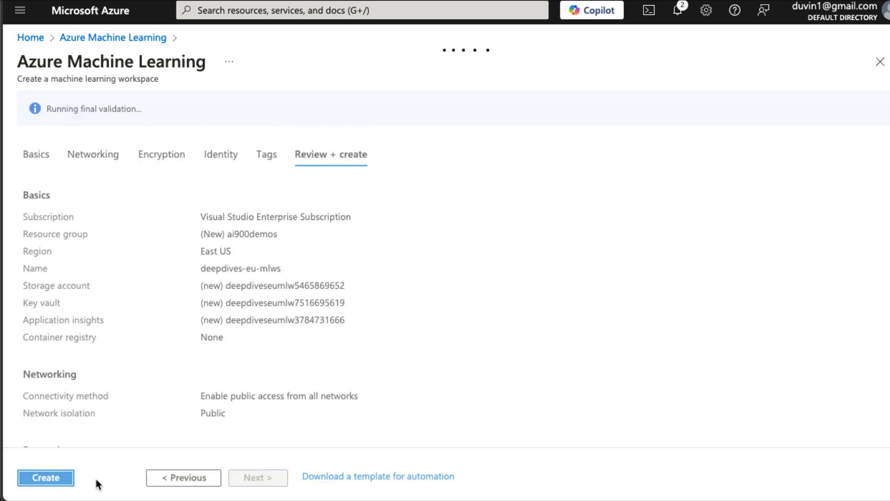
{"action": "left_click", "coordinate": [55, 480]}
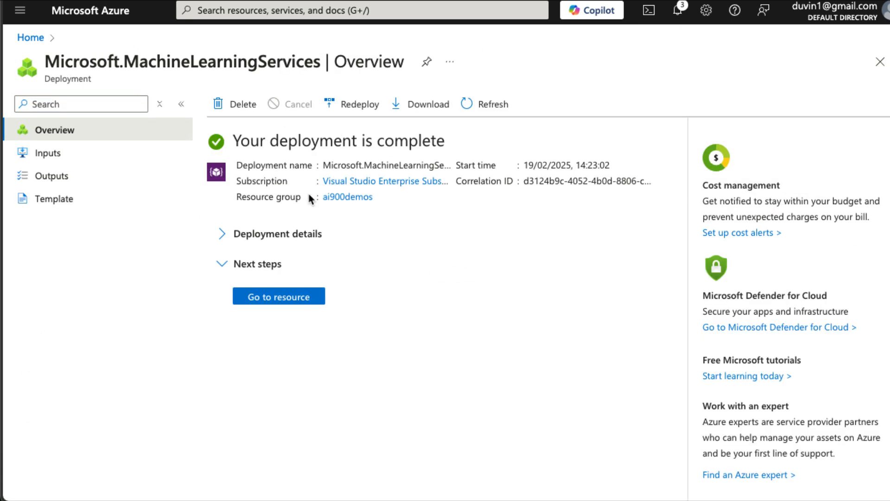
Step: Open the deployed workspace in Azure Machine Learning Studio and dismiss the preview-features and welcome notices
{"action": "left_click", "coordinate": [297, 302]}
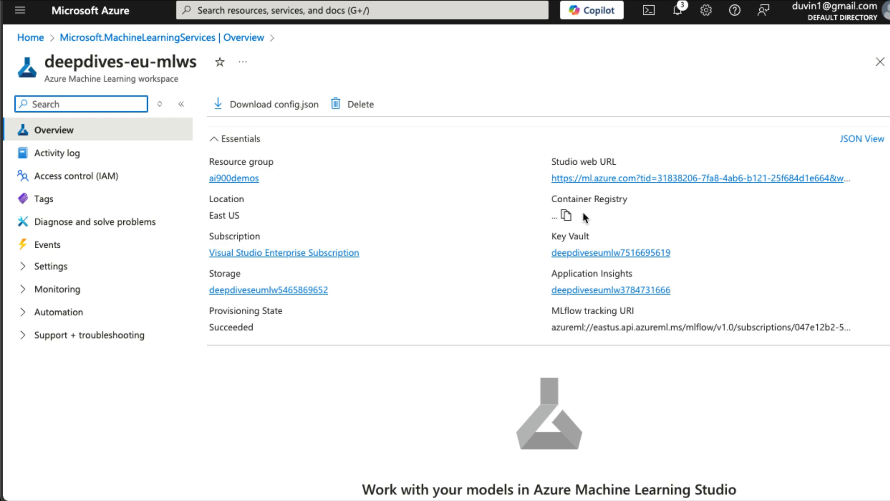
{"action": "left_click", "coordinate": [621, 179]}
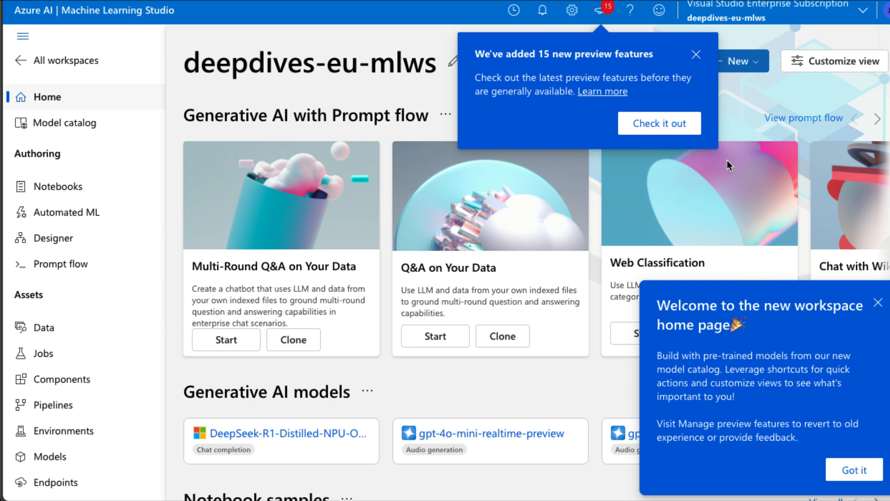
{"action": "left_click", "coordinate": [696, 54]}
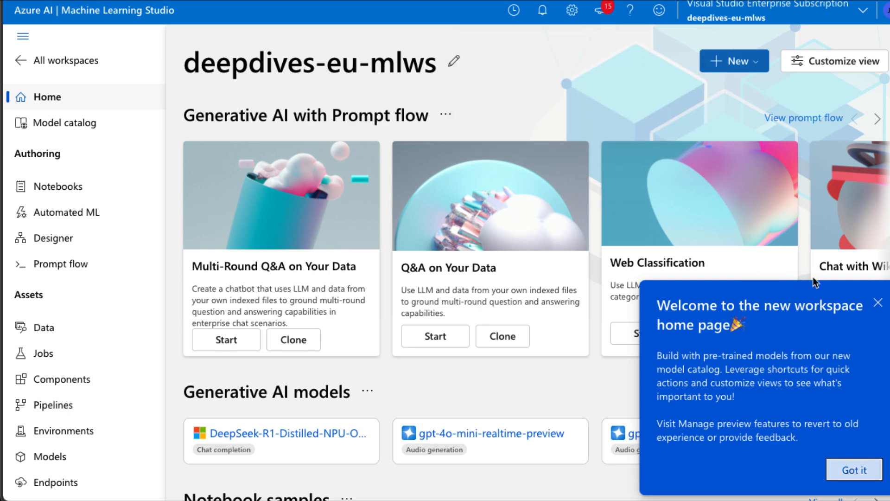
{"action": "left_click", "coordinate": [878, 303]}
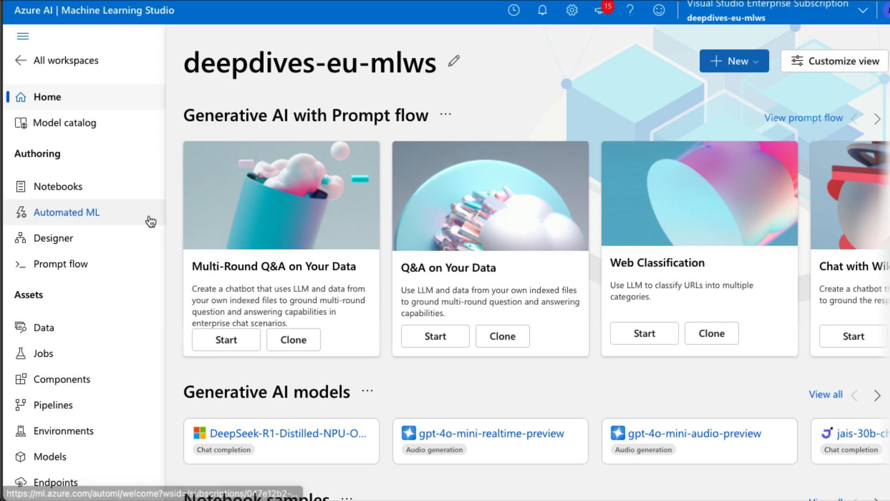
Step: Start a new Automated ML job and name its new experiment mslearn-bike-rental
{"action": "left_click", "coordinate": [60, 212]}
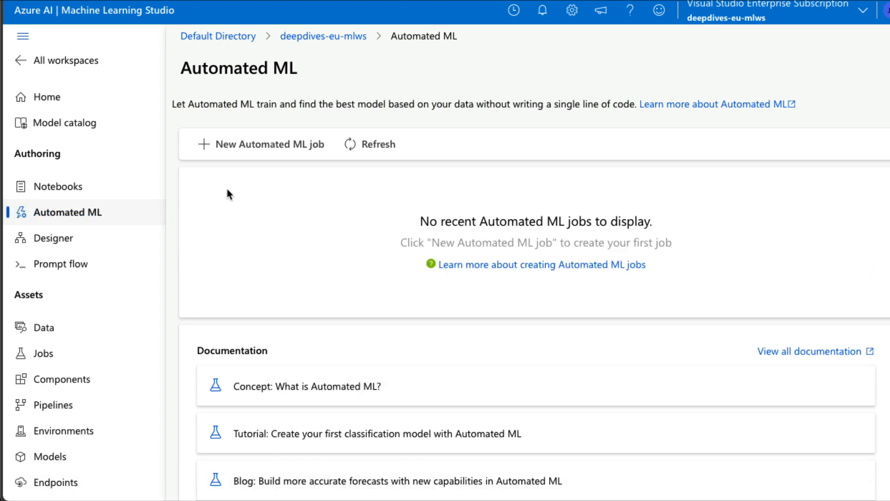
{"action": "left_click", "coordinate": [235, 149]}
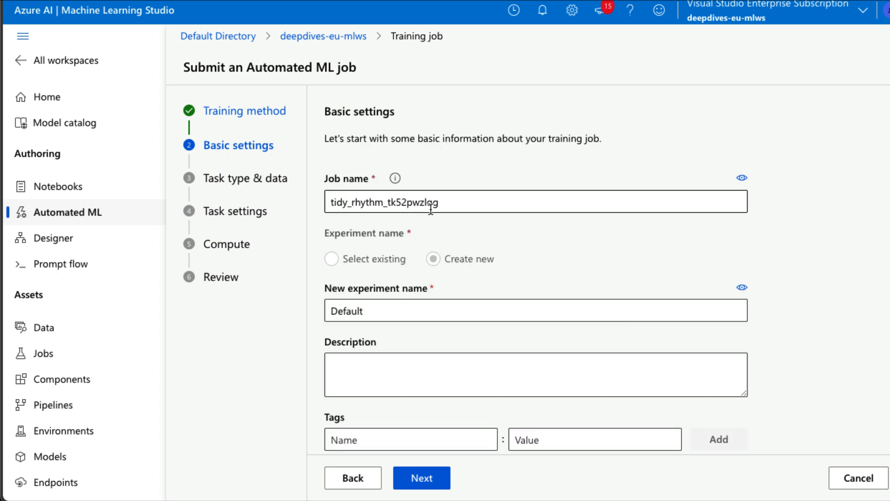
{"action": "scroll", "coordinate": [445, 303], "scroll_direction": "down", "scroll_amount": 1}
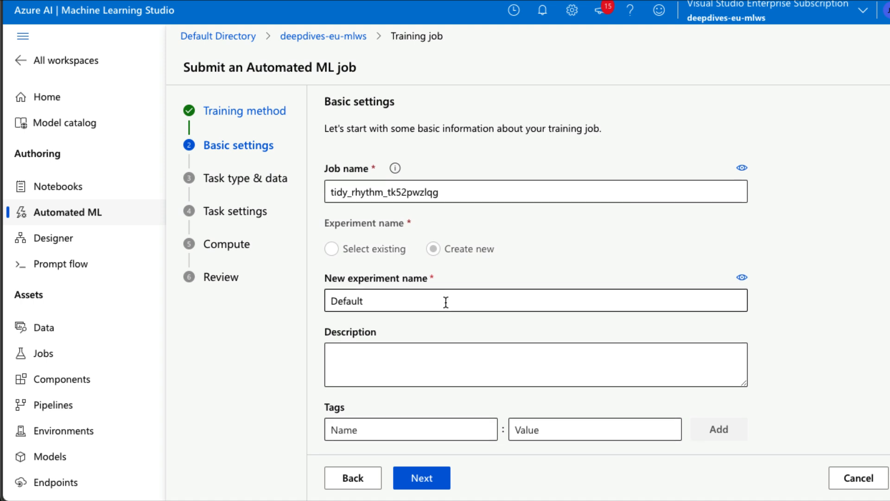
{"action": "scroll", "coordinate": [445, 303], "scroll_direction": "down", "scroll_amount": 1}
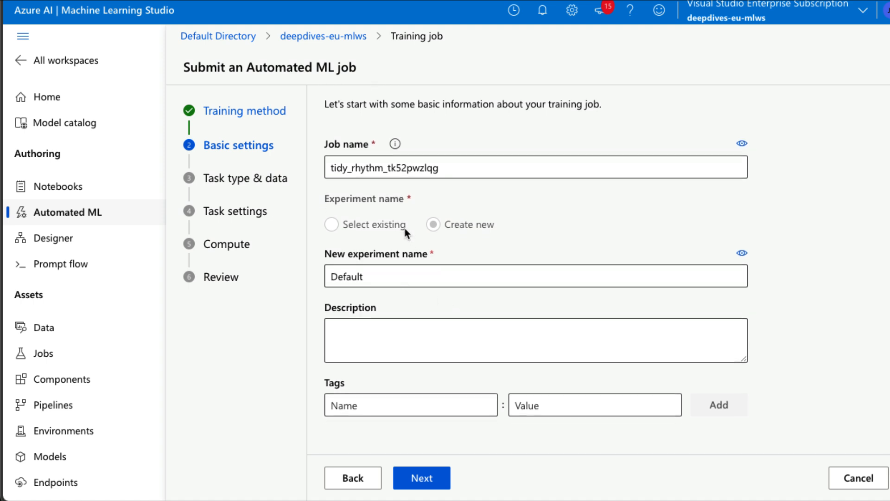
{"action": "double_click", "coordinate": [390, 278]}
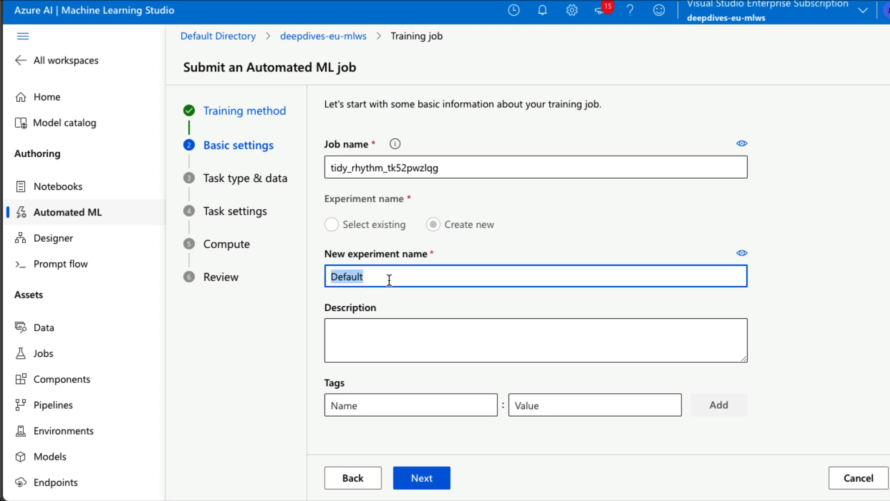
{"action": "type", "text": "le"}
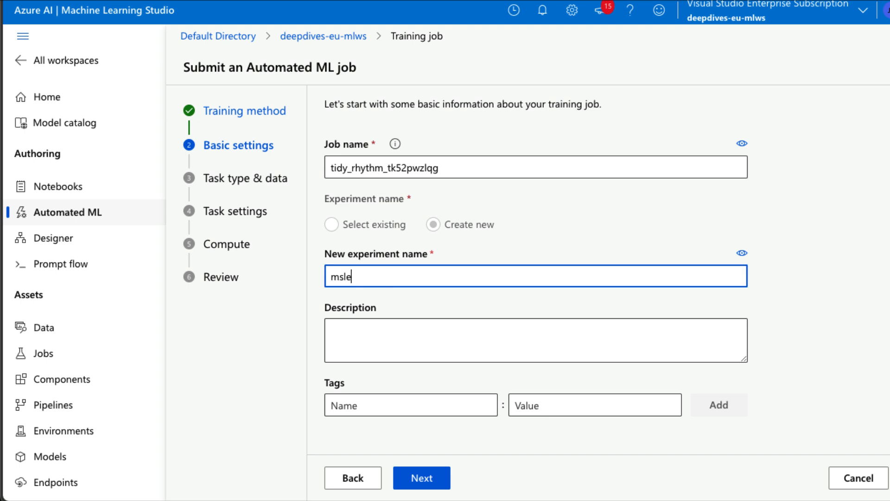
{"action": "type", "text": "arn-bike-rental"}
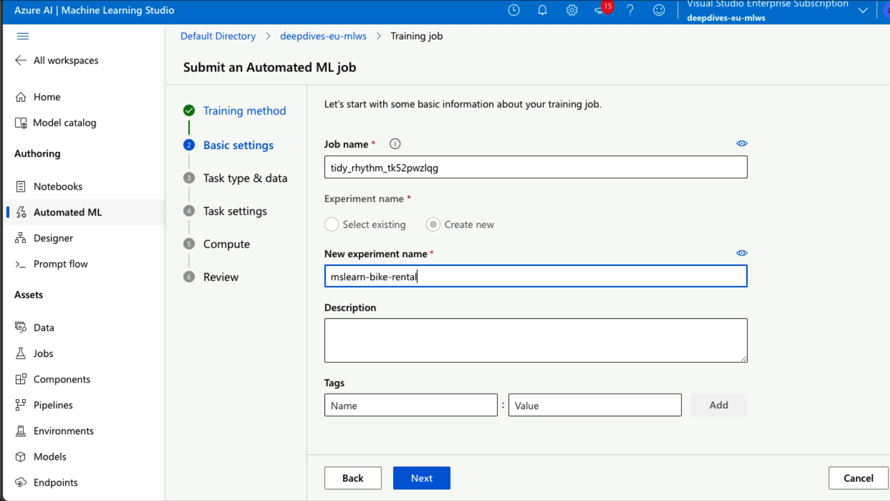
Step: Enter the job description "Automated machine learning for bike rental prediciton" and continue to the task type and data settings
{"action": "left_click", "coordinate": [337, 332]}
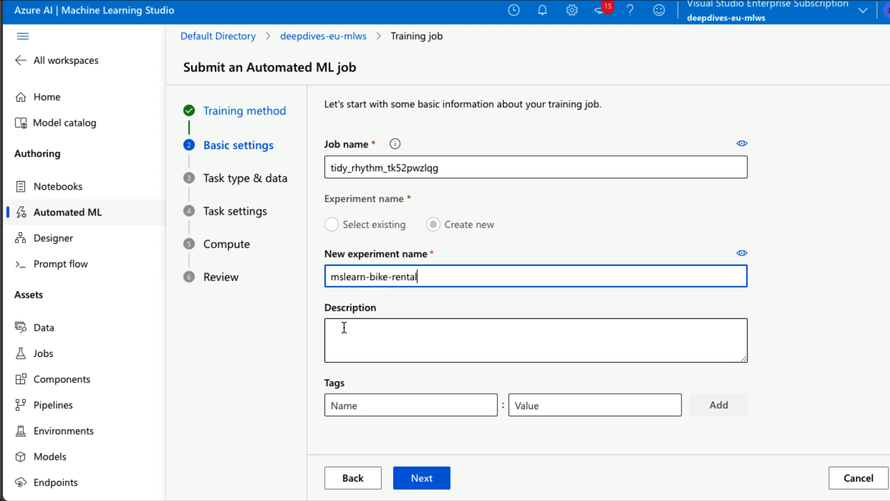
{"action": "type", "text": "Automat"}
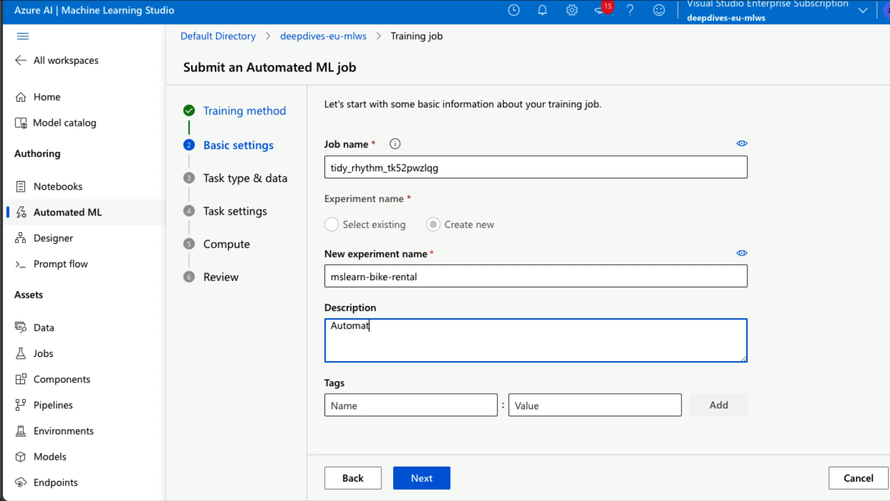
{"action": "type", "text": "ed machine learning for bike "}
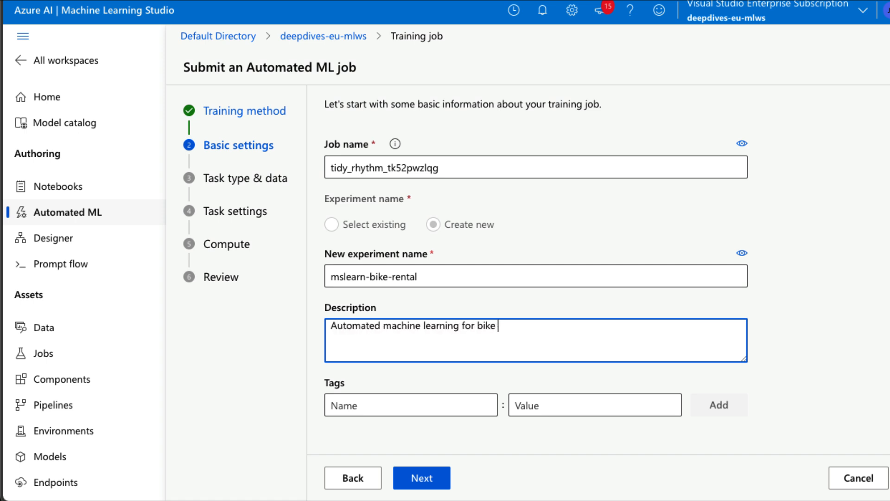
{"action": "type", "text": "rental prediciton"}
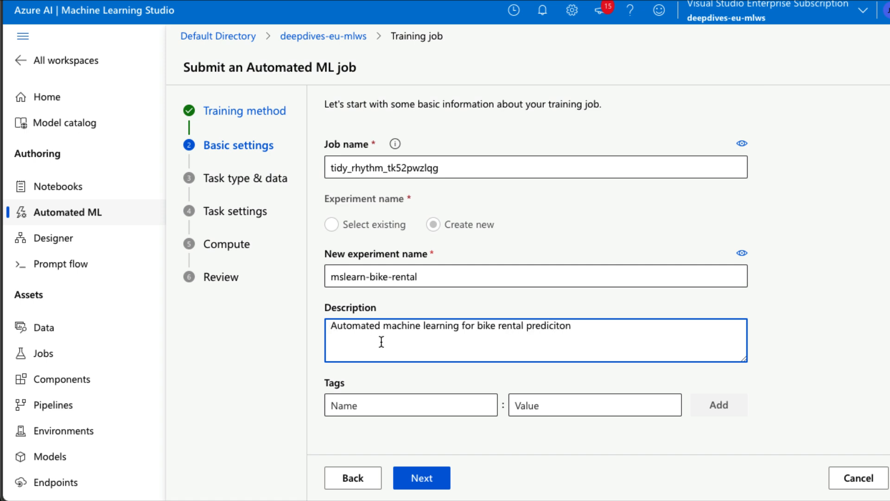
{"action": "left_click", "coordinate": [417, 476]}
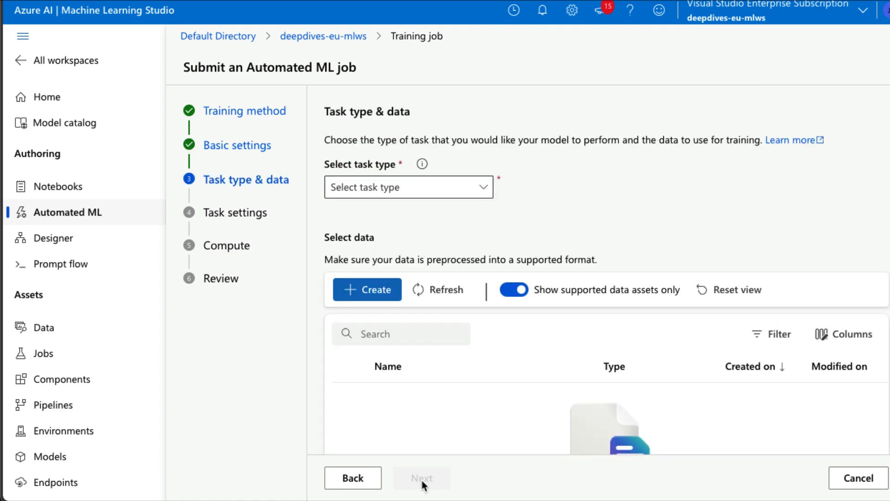
Step: Set the task type to Regression and start creating a new data asset for the training job
{"action": "left_click", "coordinate": [483, 188]}
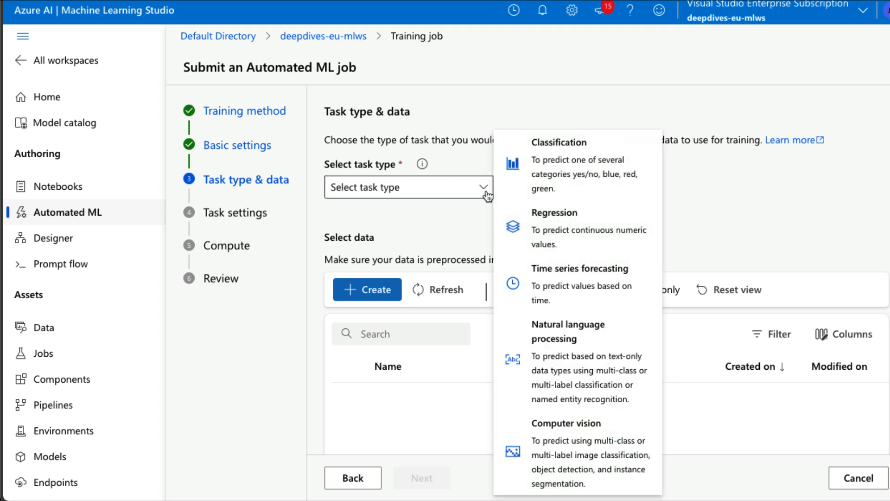
{"action": "left_click", "coordinate": [563, 238]}
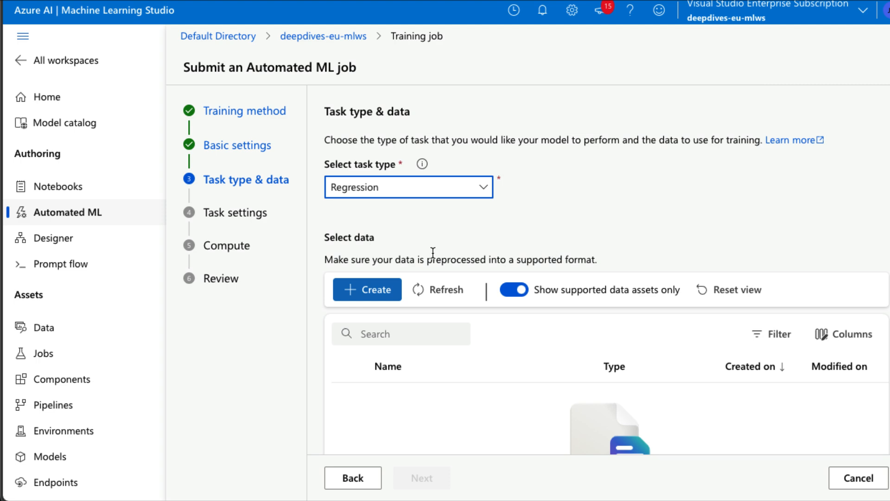
{"action": "left_click", "coordinate": [386, 291]}
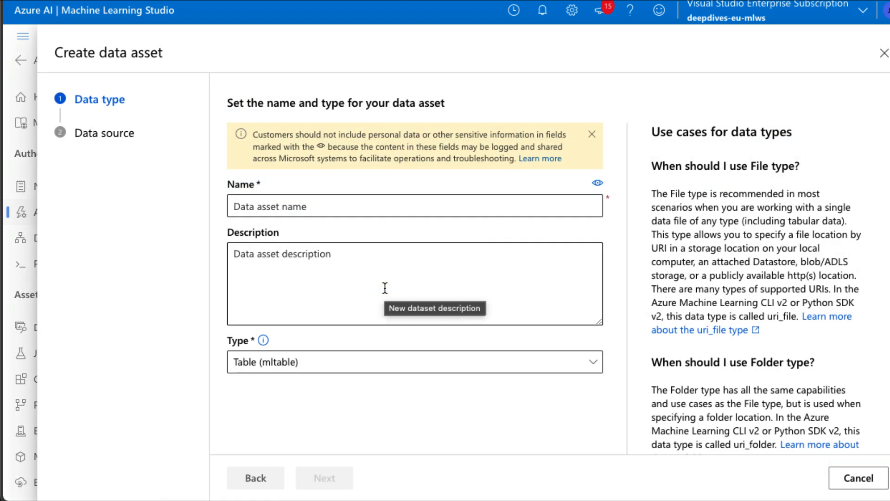
Step: Name the data asset bike-rental and describe it as "Historic bike rental data"
{"action": "left_click", "coordinate": [347, 207]}
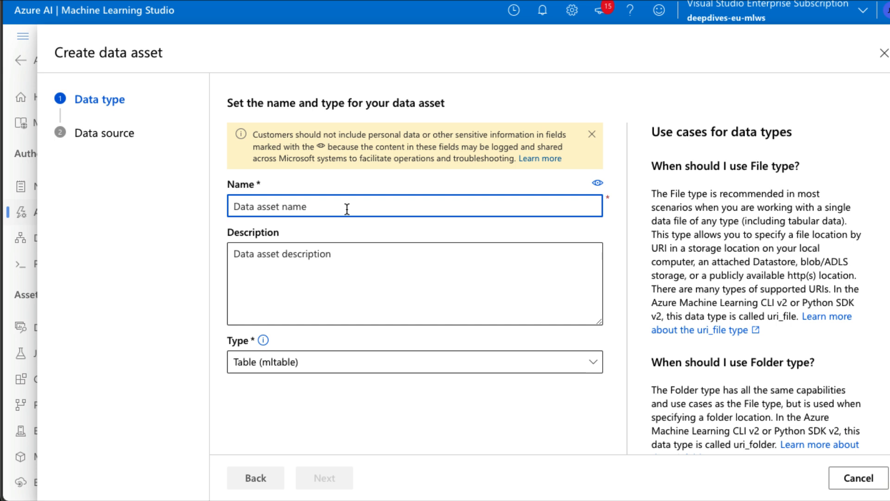
{"action": "type", "text": "bike-rent"}
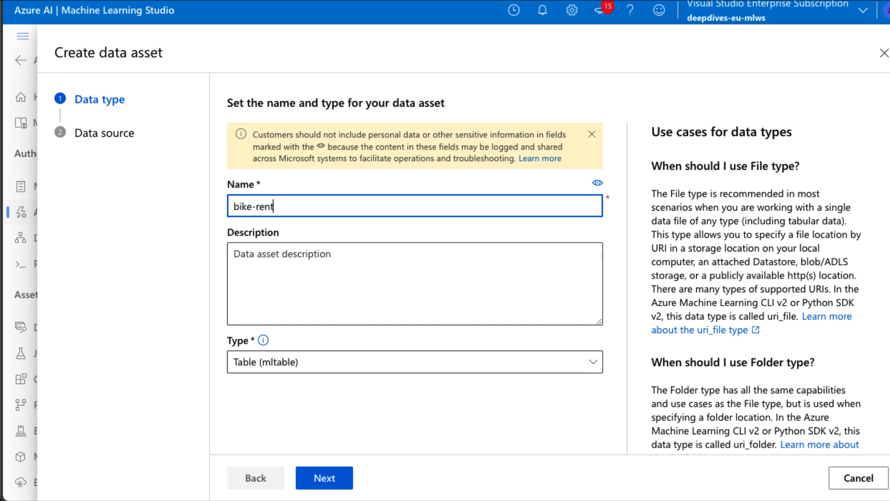
{"action": "type", "text": "al"}
{"action": "left_click", "coordinate": [236, 254]}
{"action": "type", "text": "Histo"}
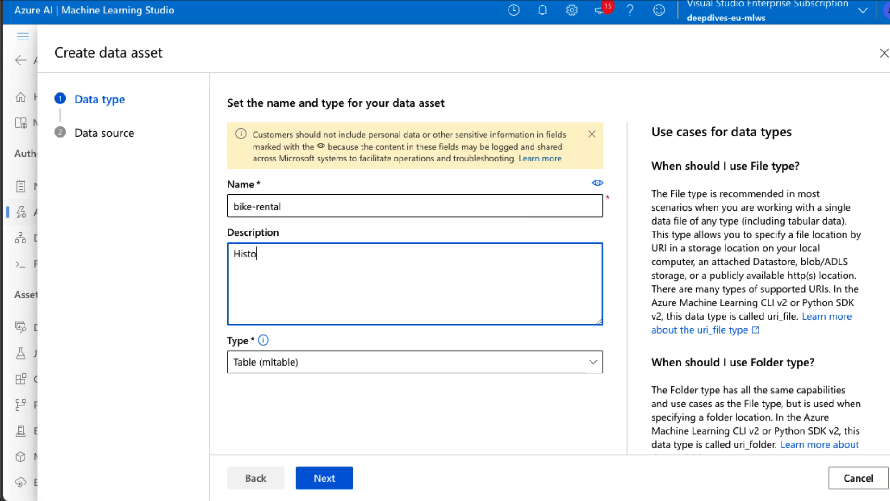
{"action": "type", "text": "ric bike rental data"}
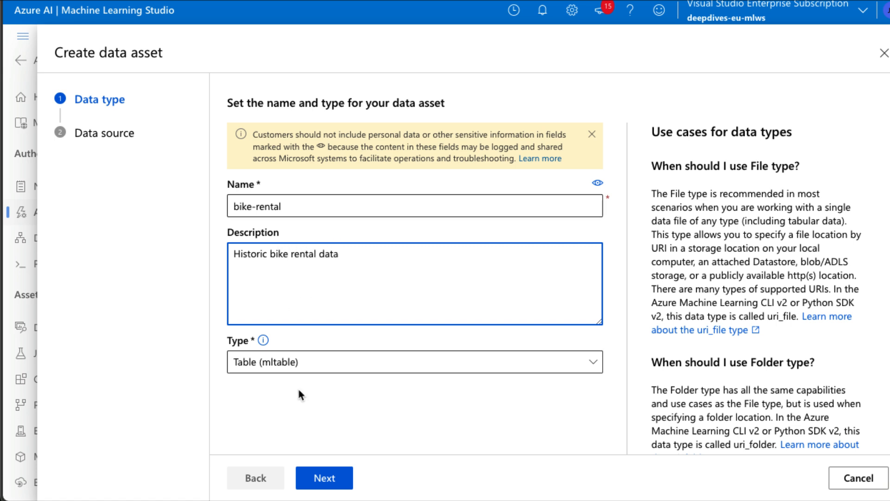
Step: Keep the data asset type as Table (mltable) and continue to the data source selection
{"action": "left_click", "coordinate": [309, 367]}
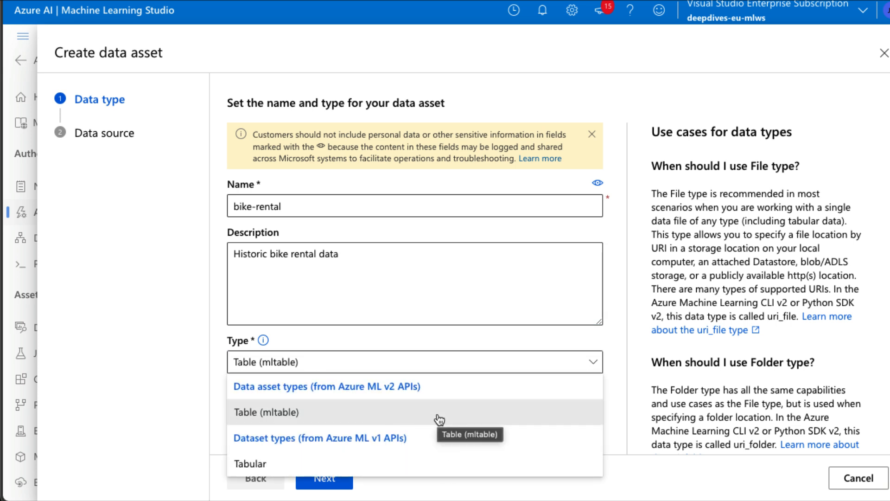
{"action": "left_click", "coordinate": [411, 410]}
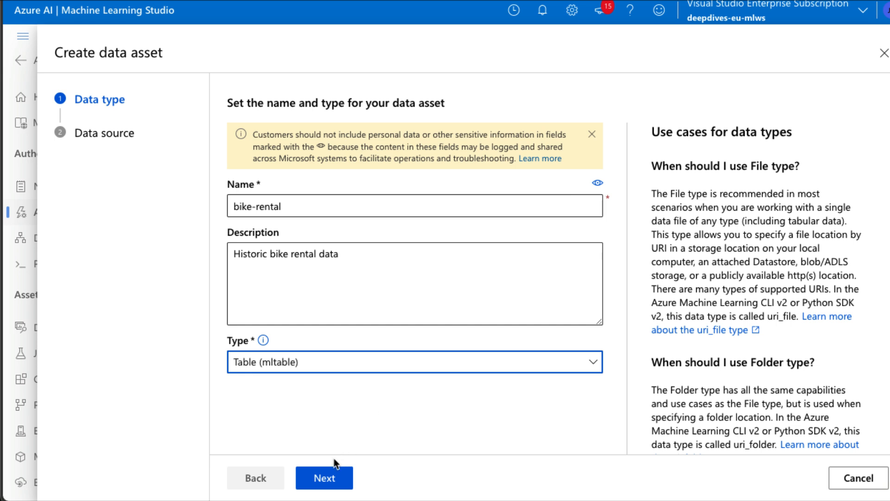
{"action": "left_click", "coordinate": [334, 471]}
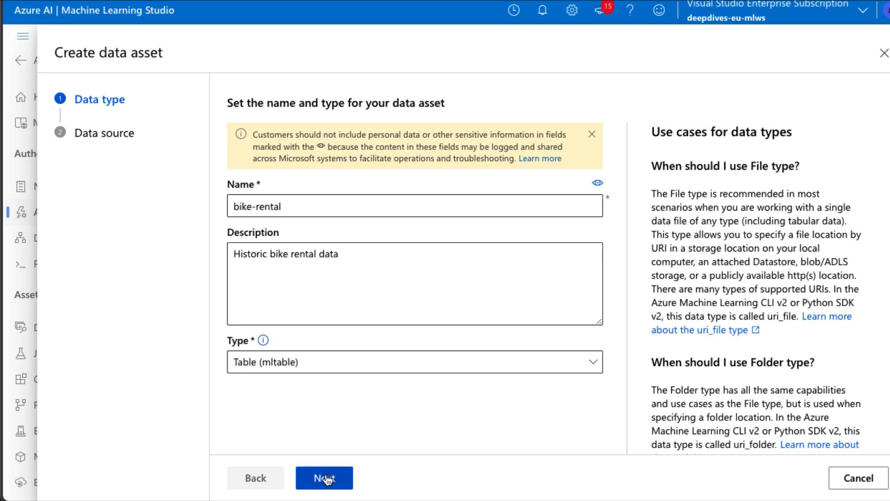
{"action": "left_click", "coordinate": [327, 478]}
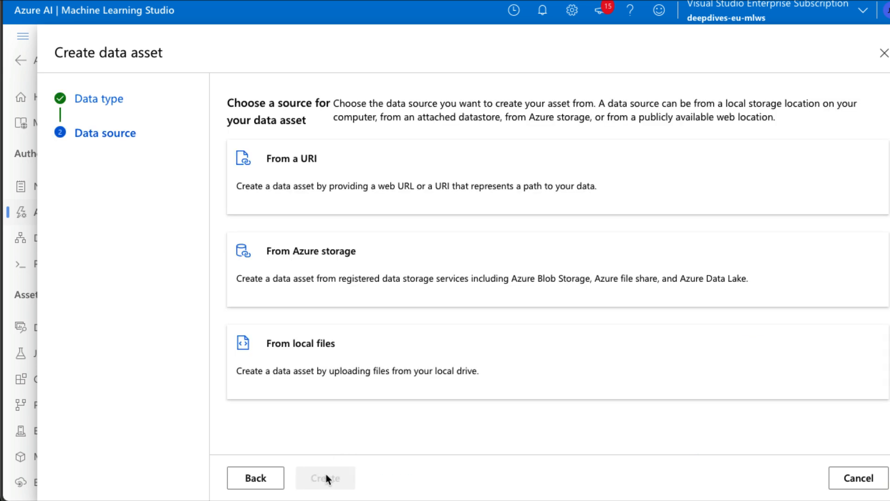
Step: Choose local files as the data source and accept workspaceblobstore in Azure Blob Storage as the destination
{"action": "left_click", "coordinate": [330, 349]}
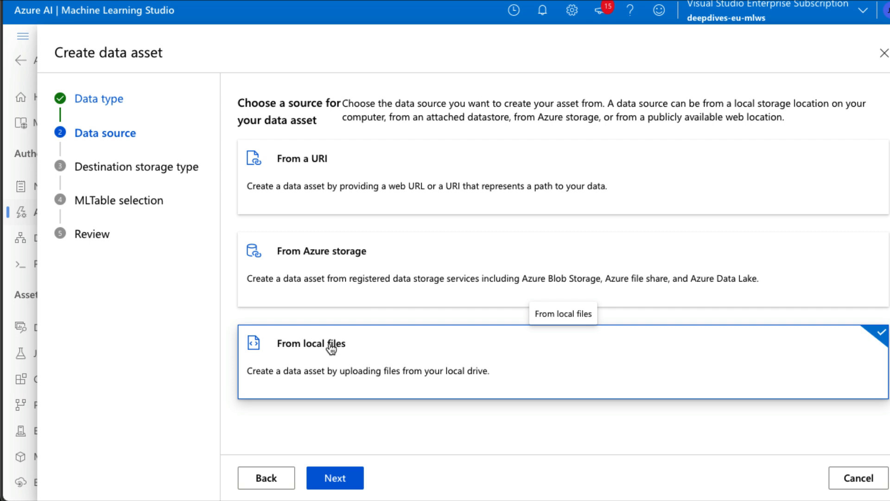
{"action": "left_click", "coordinate": [339, 473]}
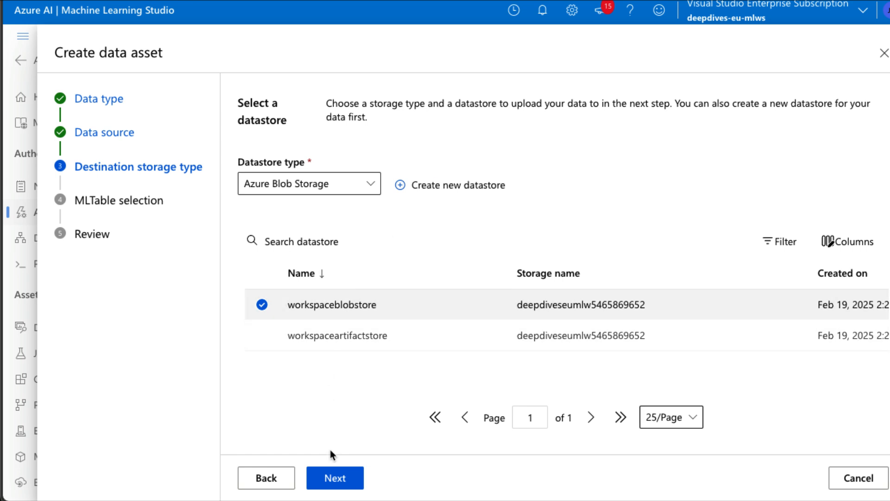
{"action": "left_click", "coordinate": [334, 478]}
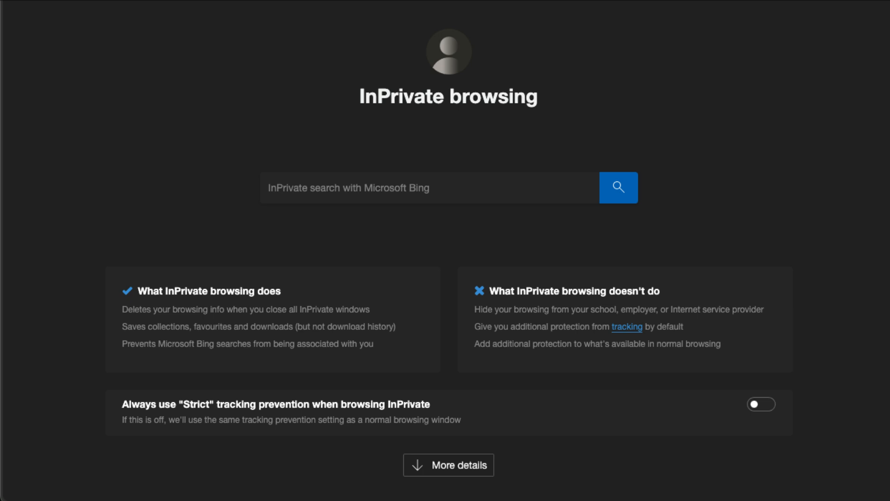
{"action": "type", "text": "https"}
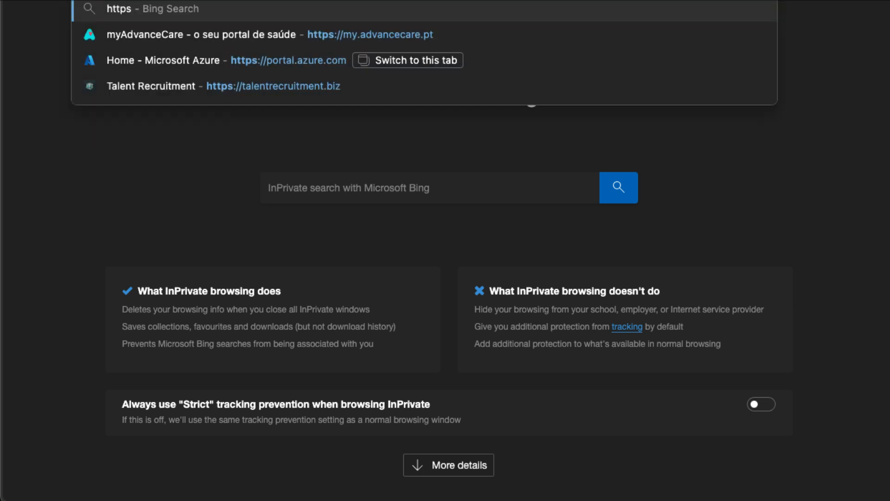
{"action": "type", "text": "://"}
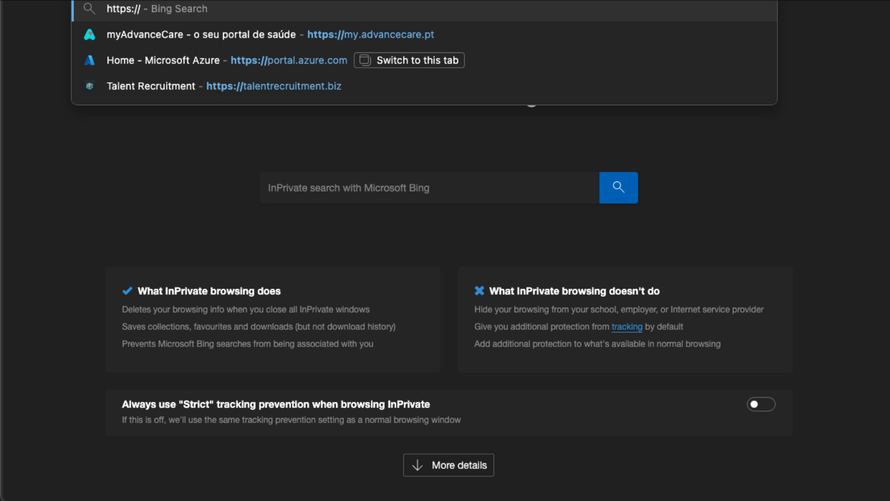
{"action": "type", "text": "aka.ms/"}
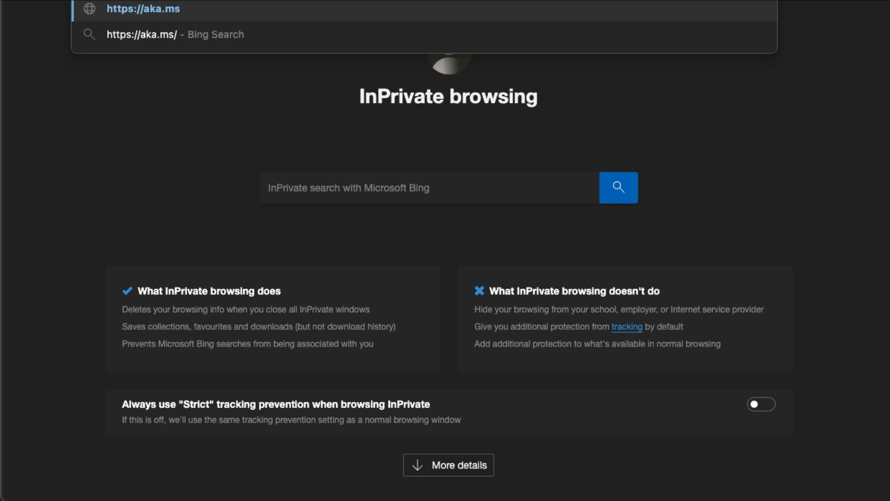
{"action": "type", "text": "bike-renta"}
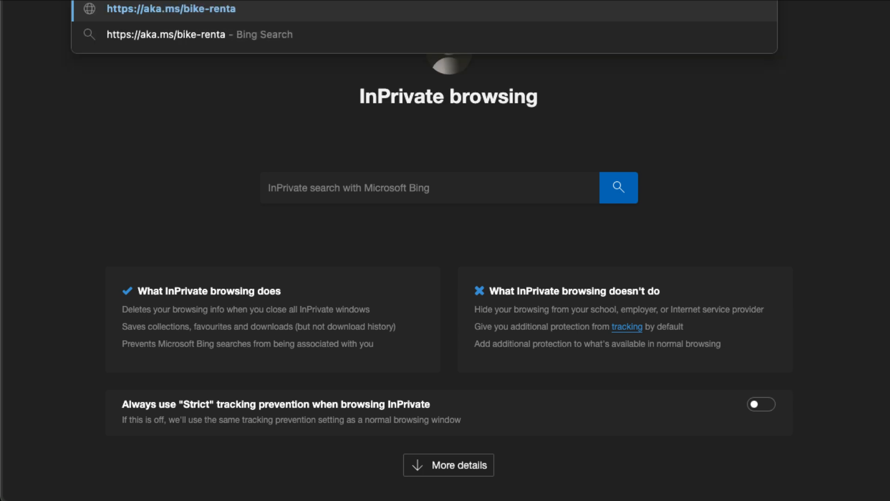
{"action": "type", "text": "ls"}
{"action": "key", "text": "Return"}
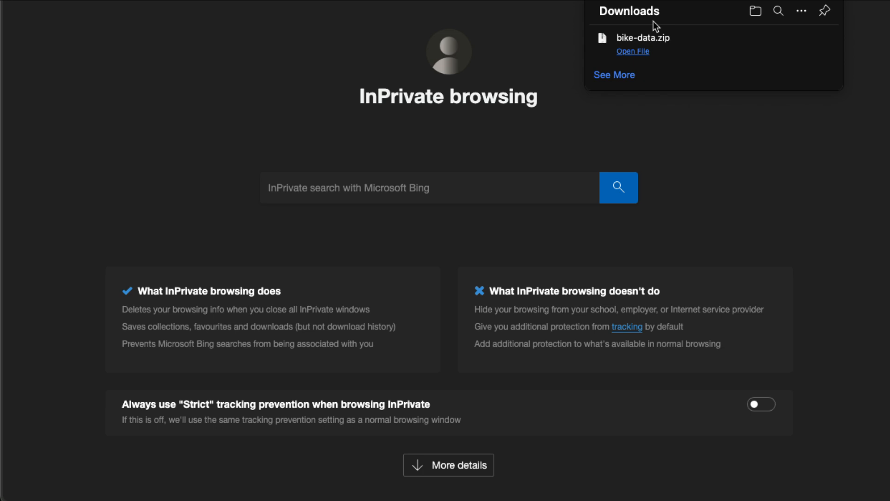
{"action": "left_click", "coordinate": [634, 55]}
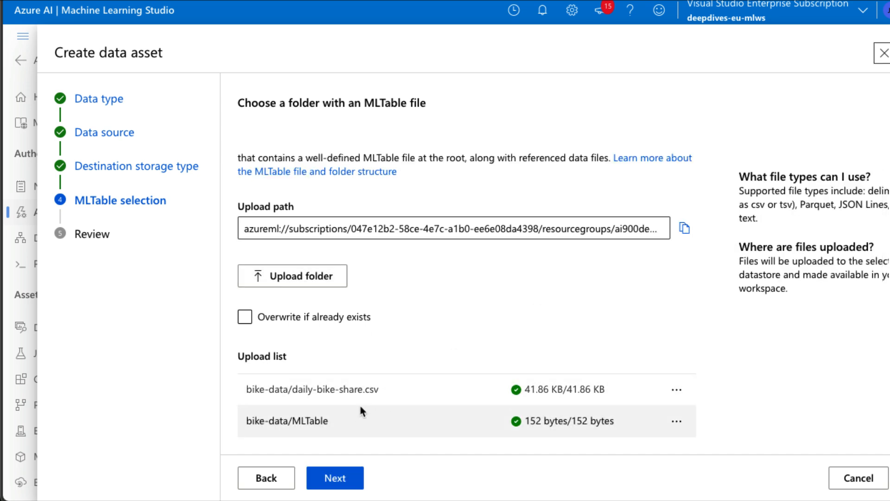
Step: Continue with the uploaded bike-data folder, review the data asset's settings and create the asset
{"action": "left_click", "coordinate": [339, 479]}
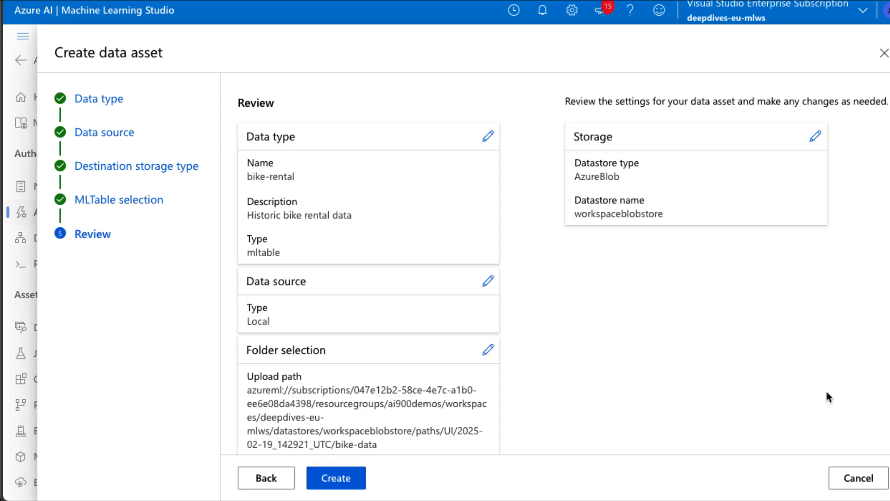
{"action": "scroll", "coordinate": [737, 369], "scroll_direction": "down", "scroll_amount": 4}
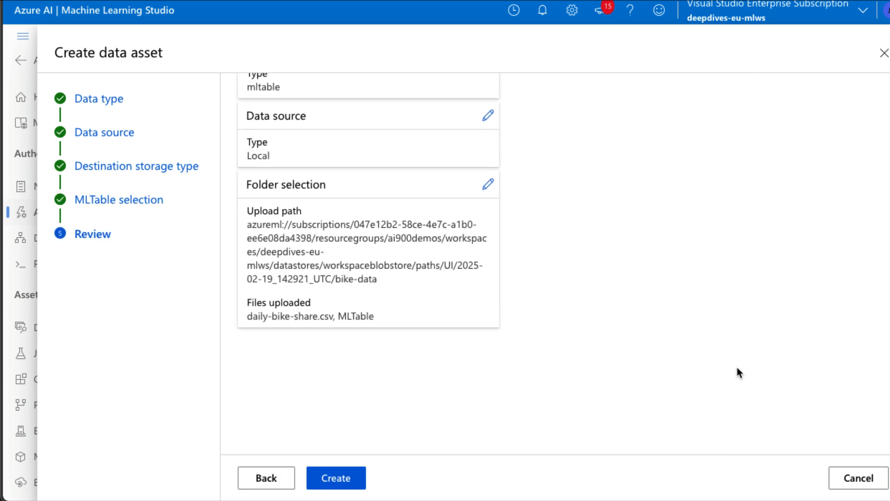
{"action": "left_click", "coordinate": [333, 479]}
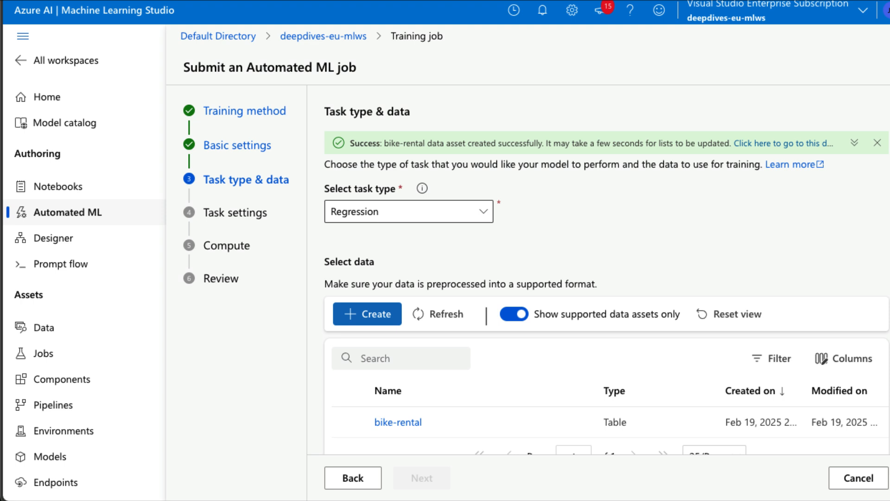
Step: Select the bike-rental data asset as the training data and continue to the task settings
{"action": "scroll", "coordinate": [588, 195], "scroll_direction": "down", "scroll_amount": 2}
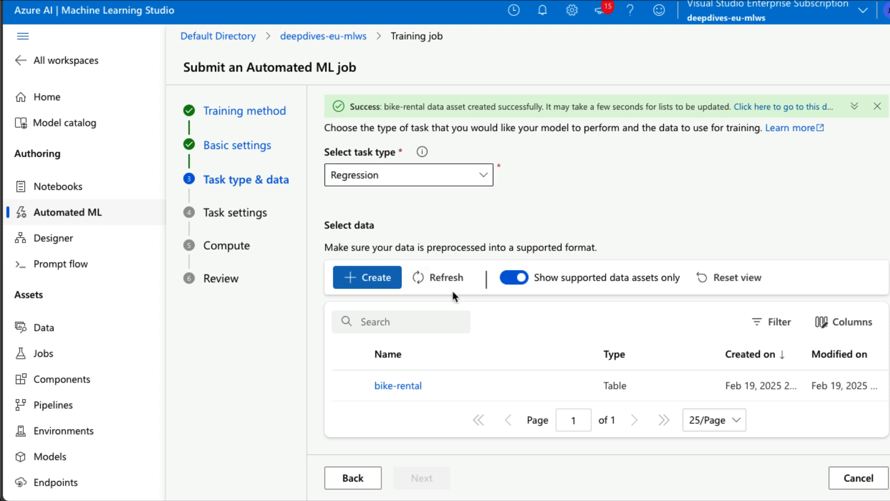
{"action": "mouse_move", "coordinate": [435, 377]}
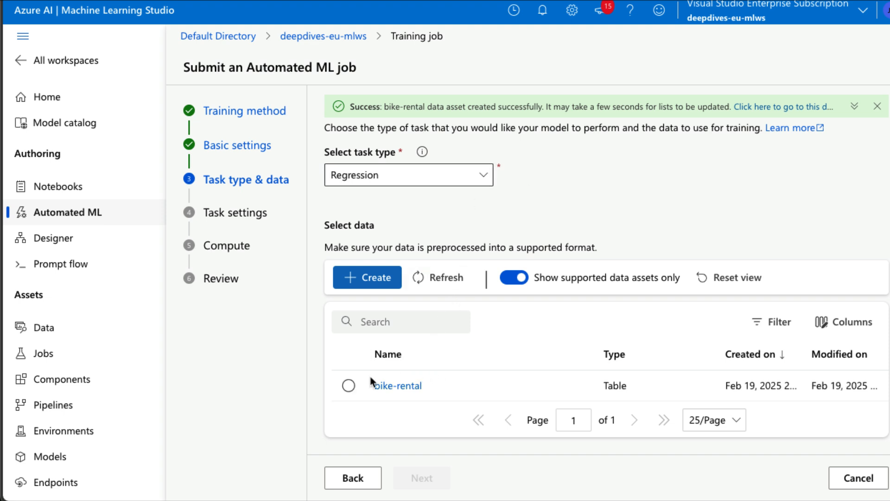
{"action": "left_click", "coordinate": [349, 385]}
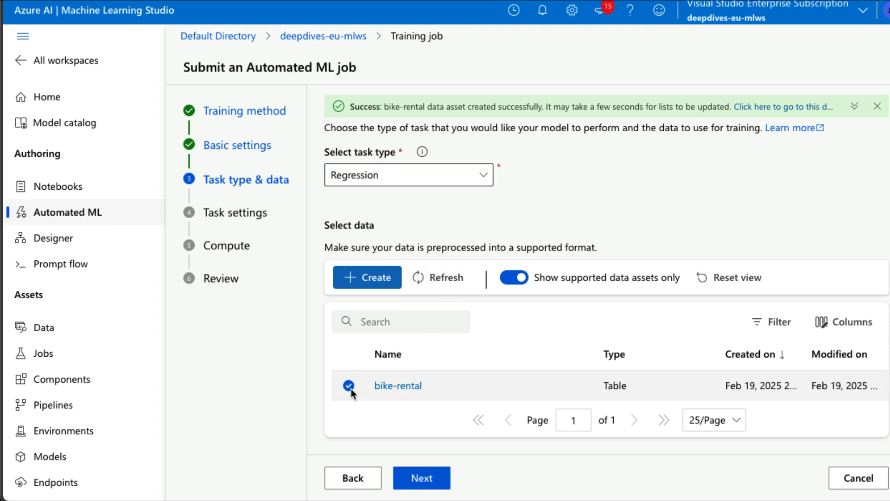
{"action": "left_click", "coordinate": [422, 477]}
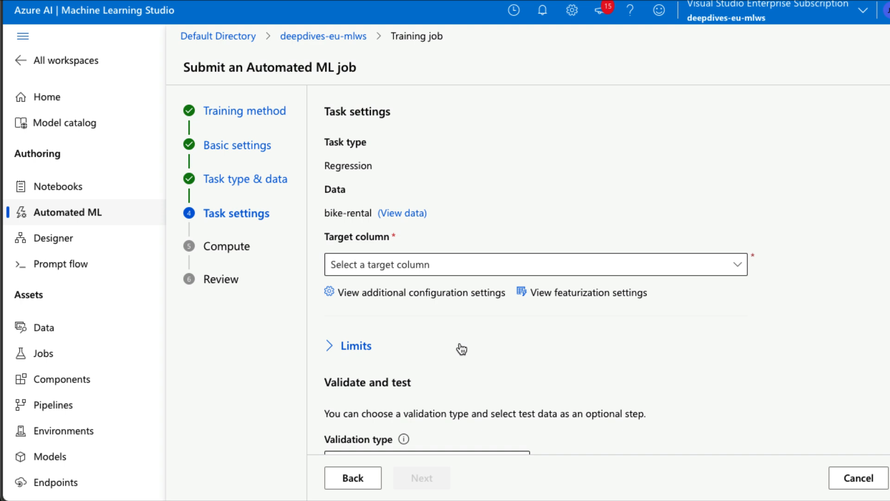
Step: Set the target column to rentals (Integer) and open the additional configuration settings
{"action": "left_click", "coordinate": [426, 268]}
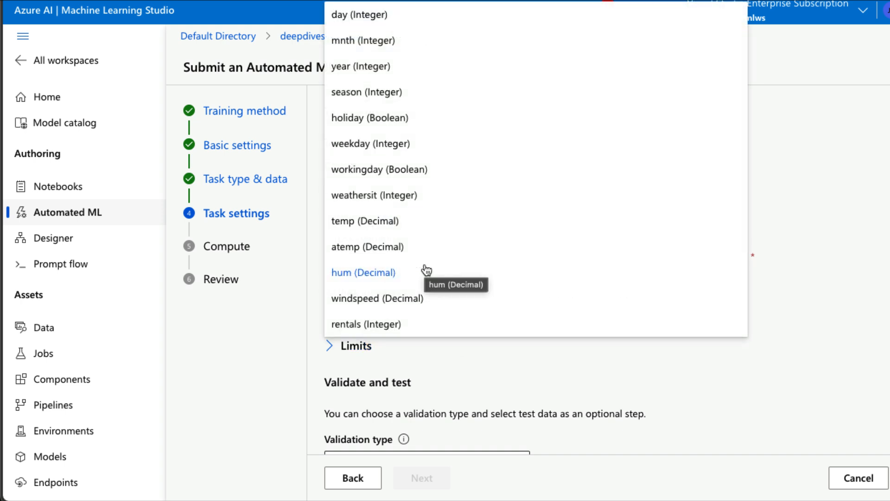
{"action": "left_click", "coordinate": [376, 324]}
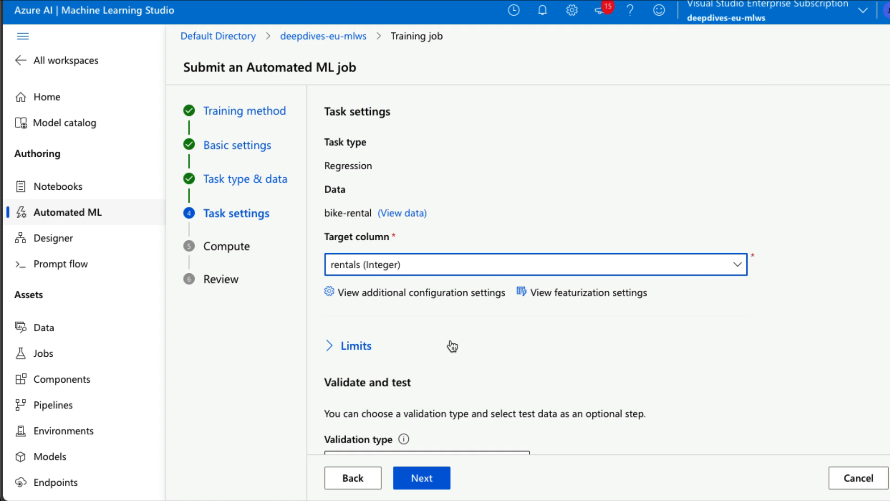
{"action": "left_click", "coordinate": [375, 301]}
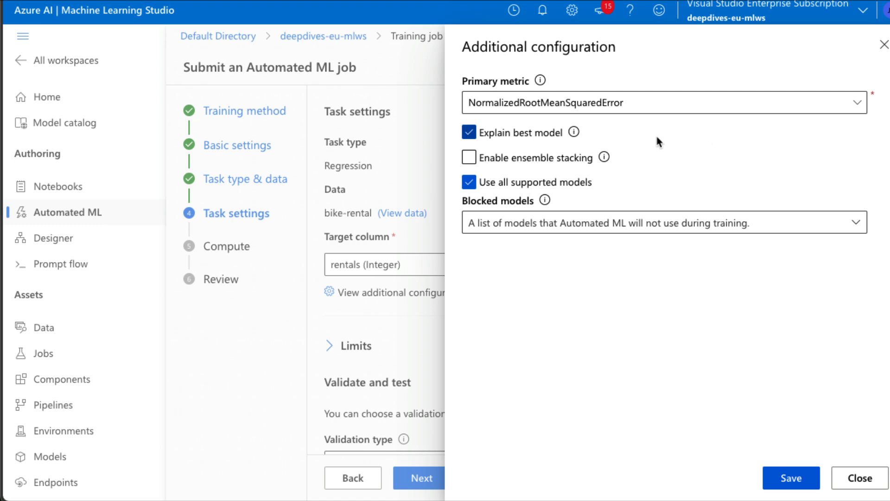
Step: Choose NormalizedRootMeanSquaredError as the primary metric and turn off Explain best model and Use all supported models
{"action": "left_click", "coordinate": [695, 110]}
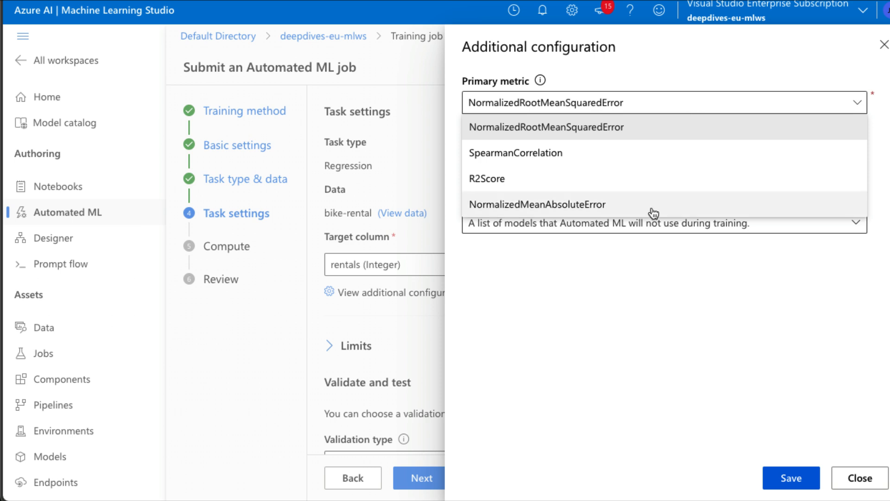
{"action": "left_click", "coordinate": [660, 123]}
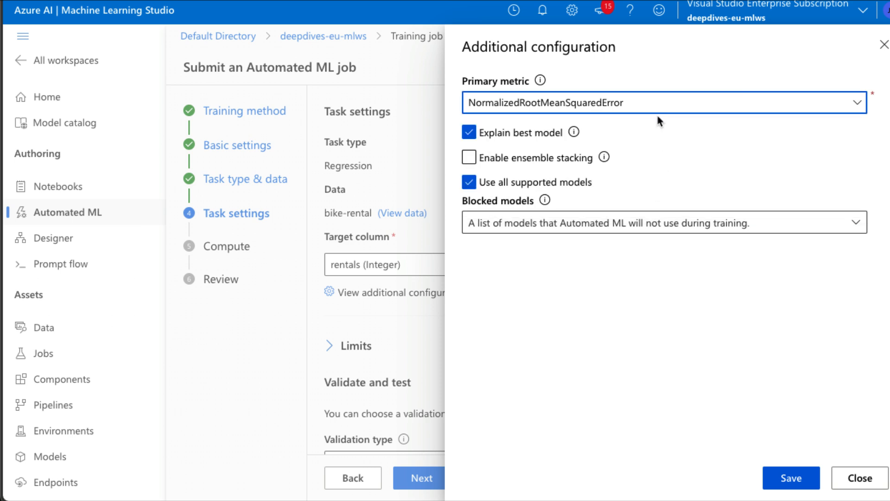
{"action": "left_click", "coordinate": [575, 135]}
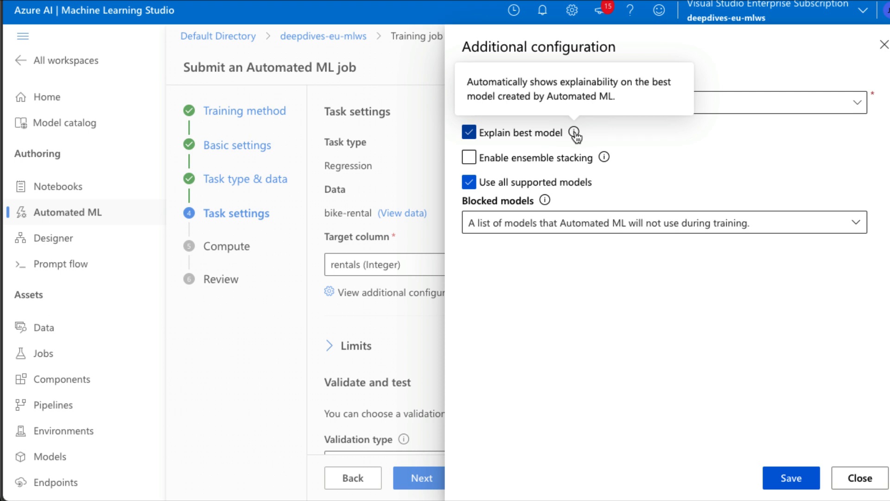
{"action": "left_click", "coordinate": [470, 132]}
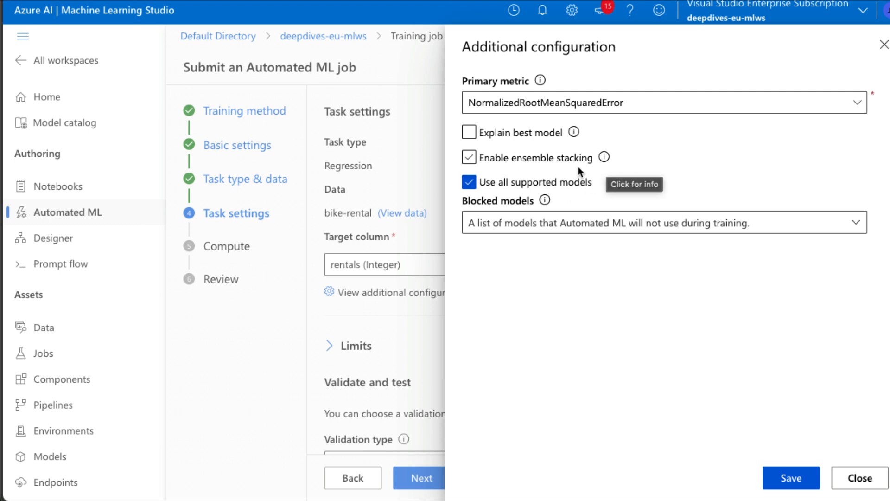
{"action": "left_click", "coordinate": [470, 183]}
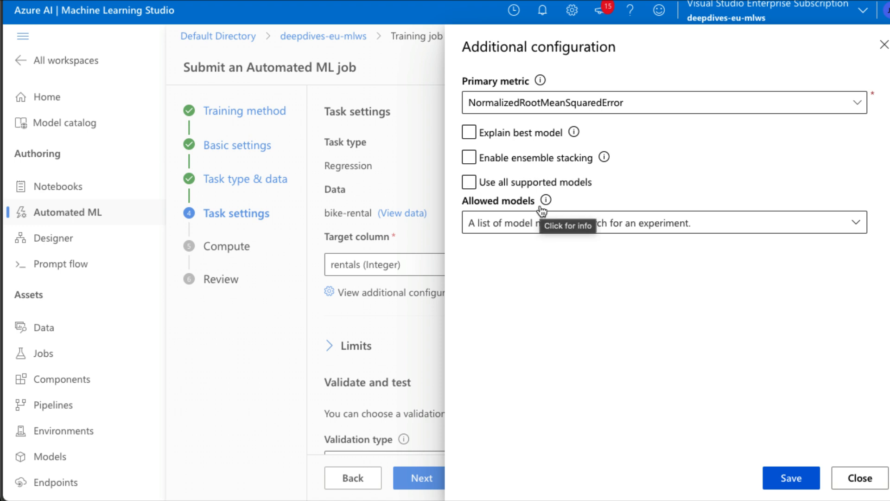
Step: Restrict the allowed models to RandomForest and LightGBM and save the additional configuration
{"action": "left_click", "coordinate": [643, 228]}
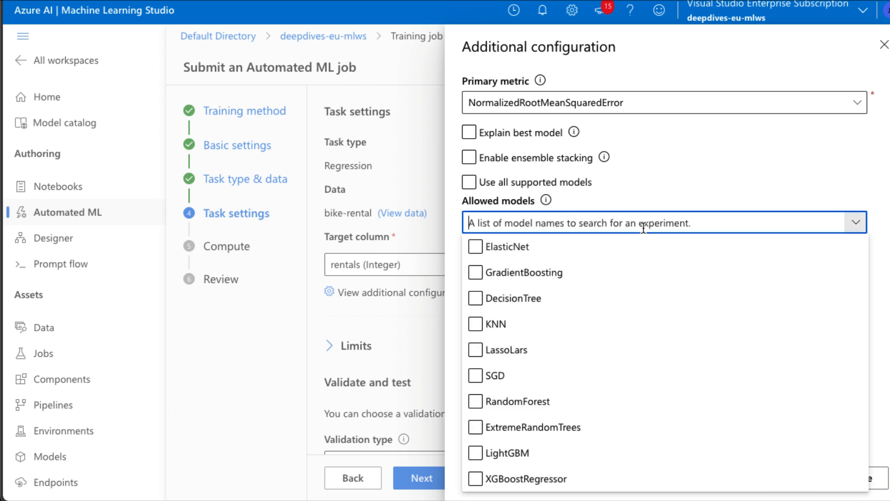
{"action": "left_click", "coordinate": [686, 276]}
{"action": "left_click", "coordinate": [689, 279]}
{"action": "left_click", "coordinate": [710, 330]}
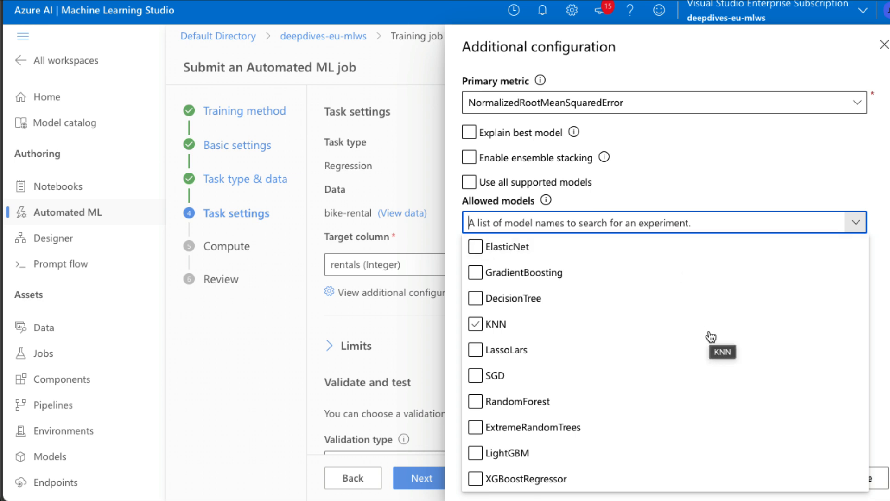
{"action": "left_click", "coordinate": [475, 453]}
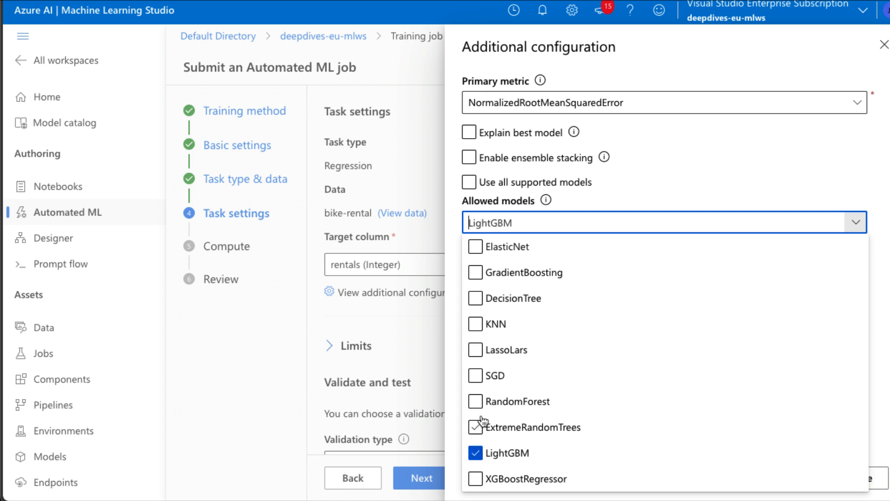
{"action": "left_click", "coordinate": [476, 401]}
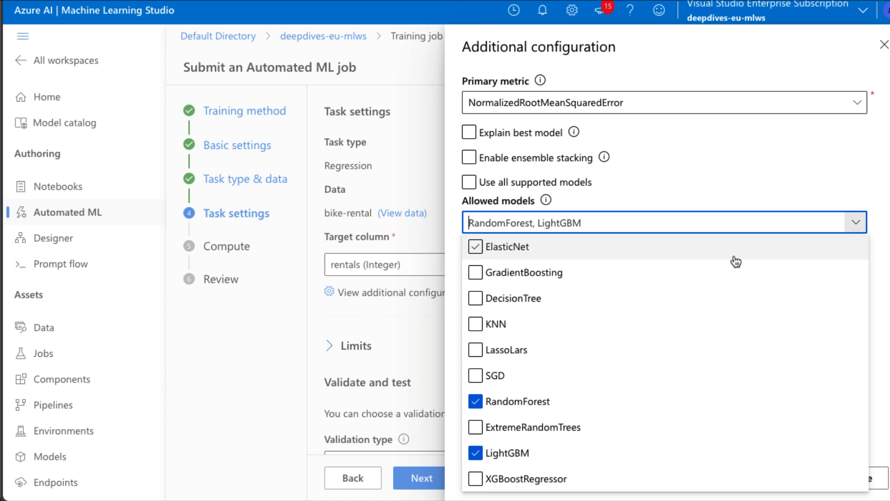
{"action": "left_click", "coordinate": [857, 226]}
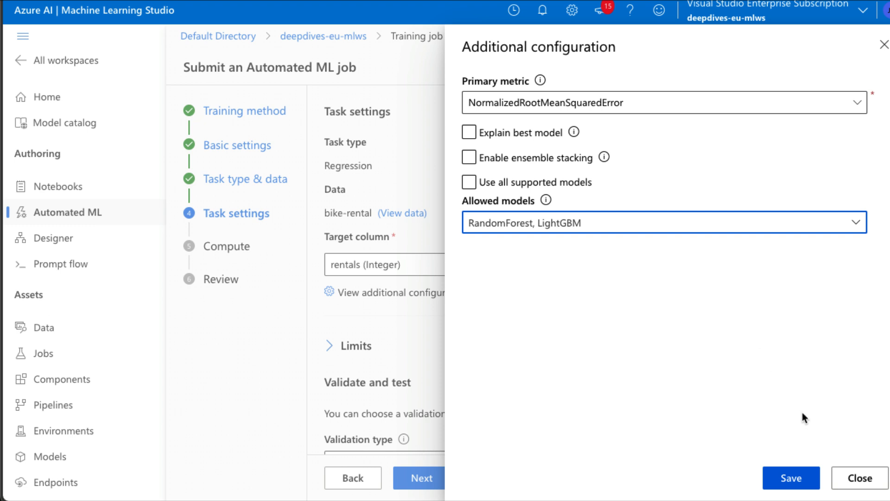
{"action": "left_click", "coordinate": [797, 484]}
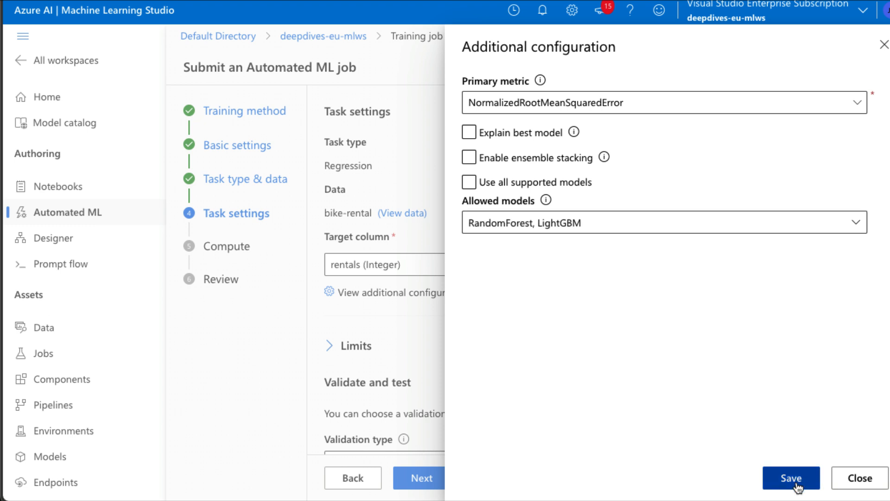
Step: Expand the job's limits and set max trials, max concurrent trials and max nodes to 3 each
{"action": "left_click", "coordinate": [364, 352]}
{"action": "scroll", "coordinate": [460, 358], "scroll_direction": "down", "scroll_amount": 1}
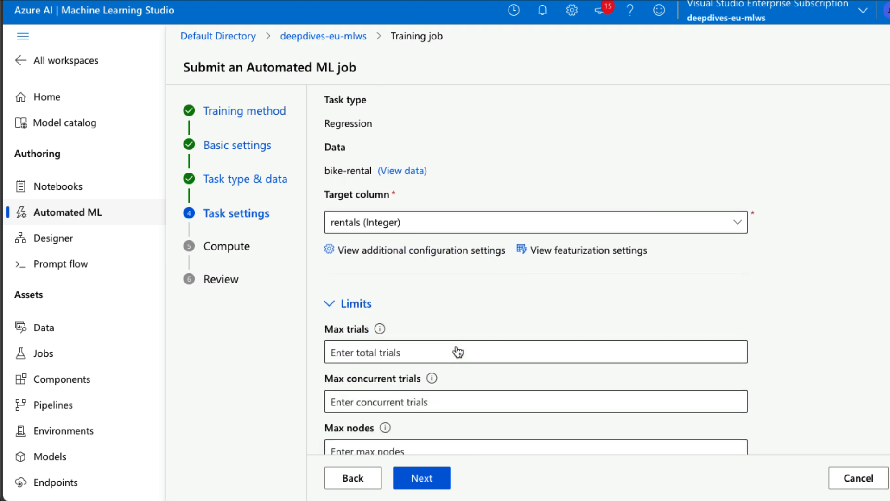
{"action": "left_click", "coordinate": [431, 347]}
{"action": "type", "text": "3"}
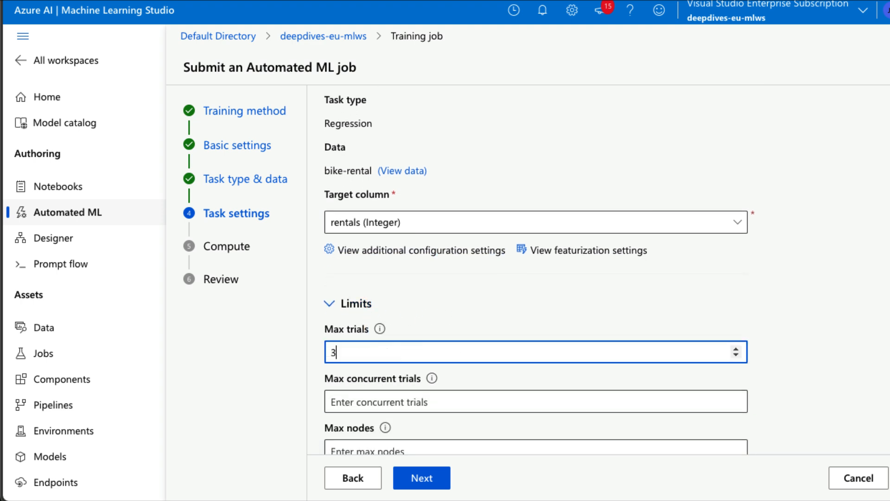
{"action": "left_click", "coordinate": [421, 399]}
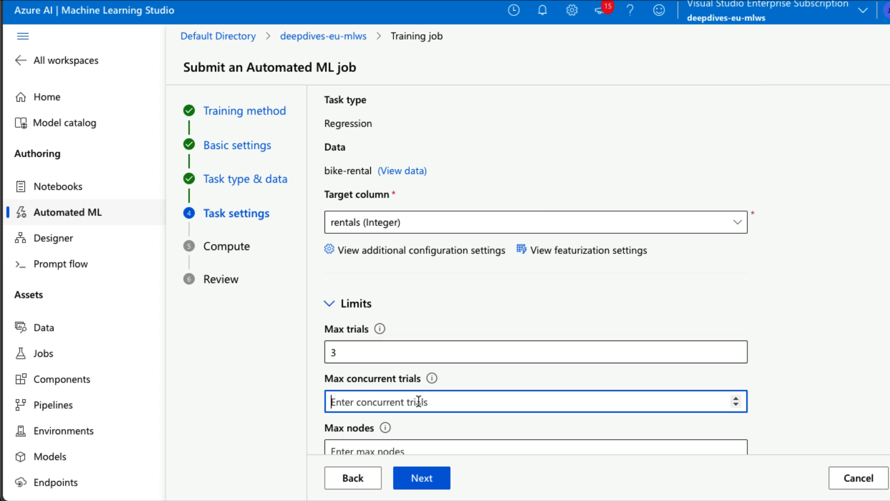
{"action": "type", "text": "3"}
{"action": "scroll", "coordinate": [751, 386], "scroll_direction": "down", "scroll_amount": 3}
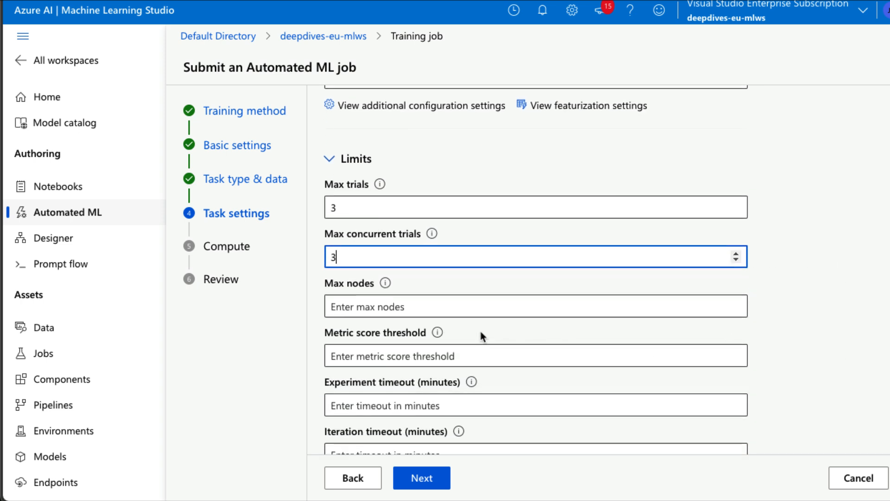
{"action": "left_click", "coordinate": [463, 304]}
{"action": "type", "text": "3"}
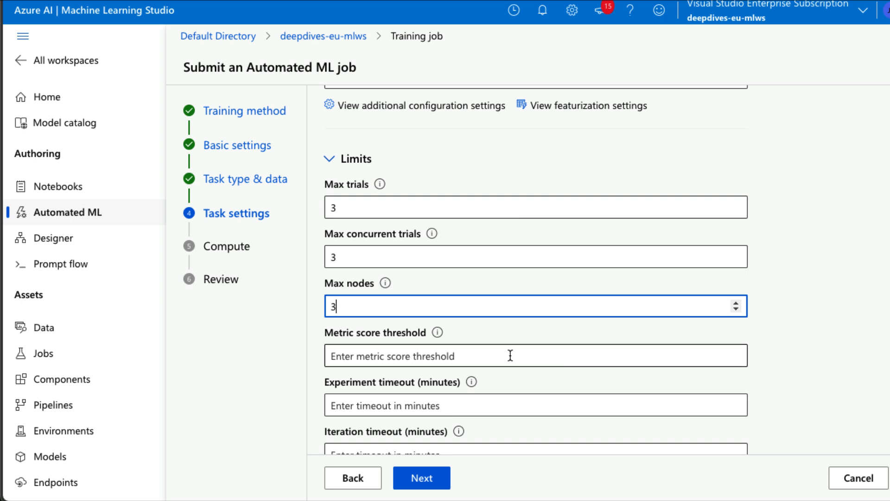
Step: Set the metric score threshold to 0.085 and the experiment timeout to 15 minutes
{"action": "left_click", "coordinate": [455, 353]}
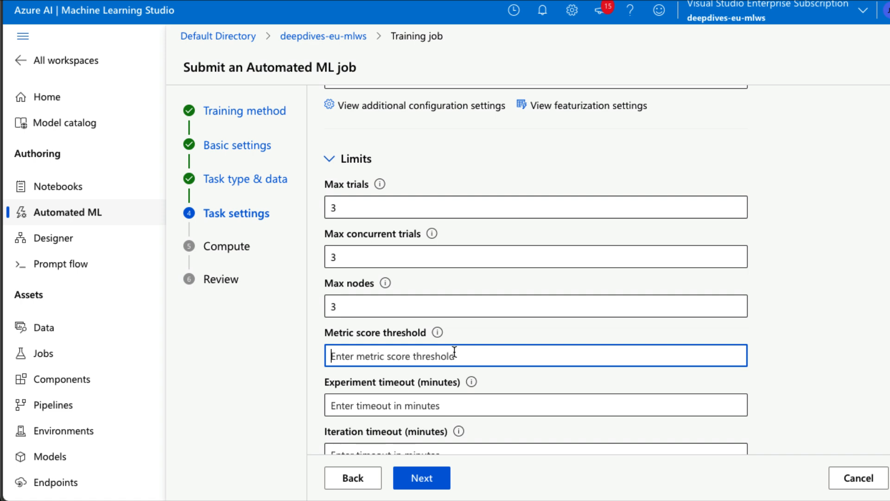
{"action": "type", "text": "0.0"}
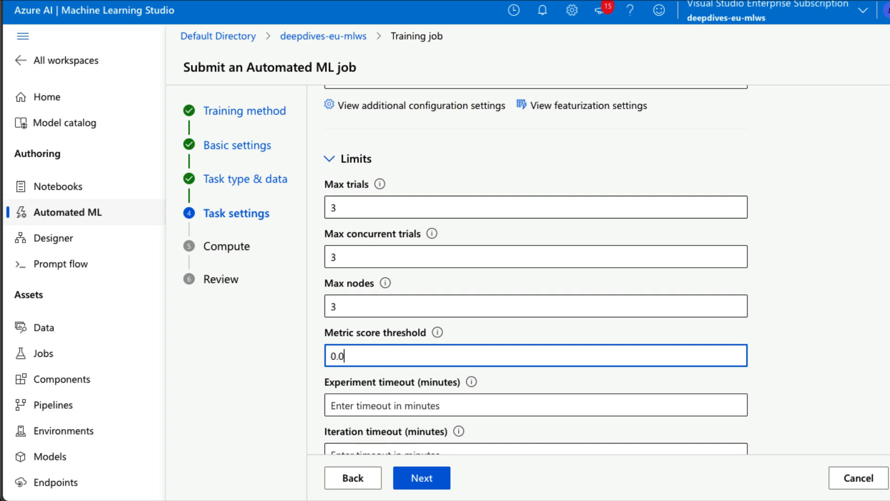
{"action": "type", "text": "85"}
{"action": "left_click", "coordinate": [415, 405]}
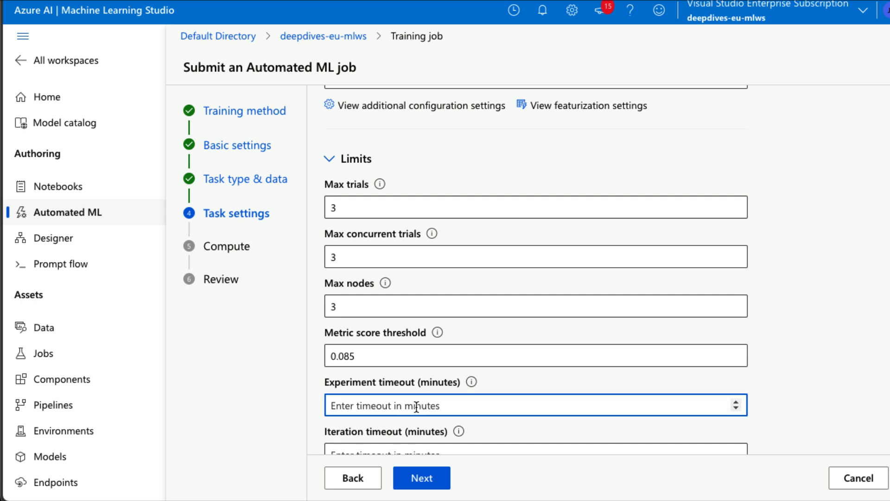
{"action": "type", "text": "15"}
{"action": "key", "text": "BackSpace"}
{"action": "key", "text": "BackSpace"}
{"action": "type", "text": "2"}
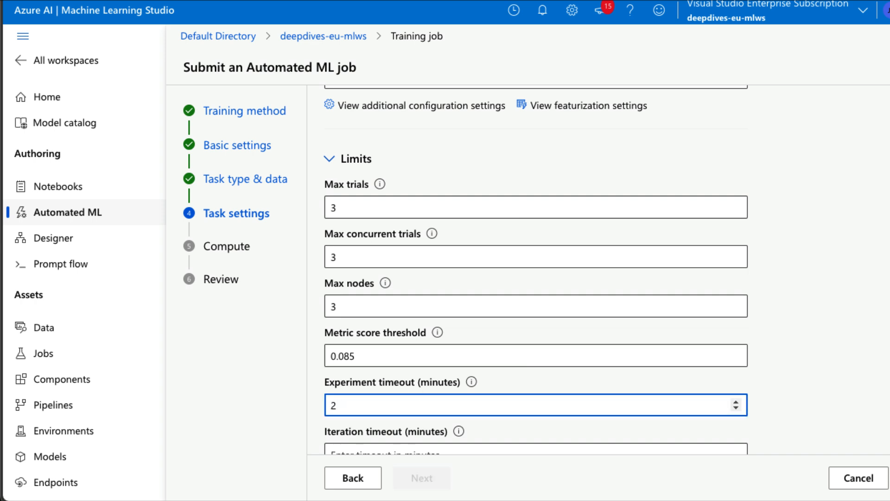
{"action": "key", "text": "BackSpace"}
{"action": "type", "text": "15"}
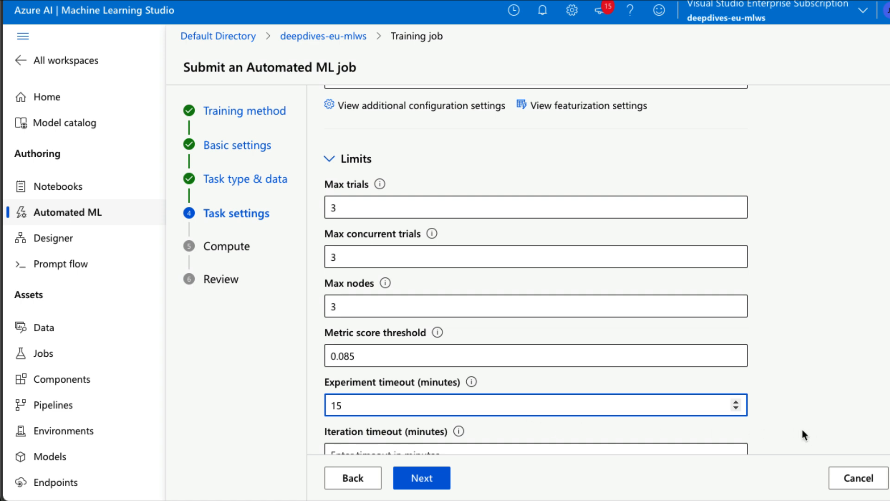
Step: Set the iteration timeout to 15 minutes and enable early termination
{"action": "scroll", "coordinate": [804, 434], "scroll_direction": "down", "scroll_amount": 1}
{"action": "scroll", "coordinate": [801, 427], "scroll_direction": "down", "scroll_amount": 3}
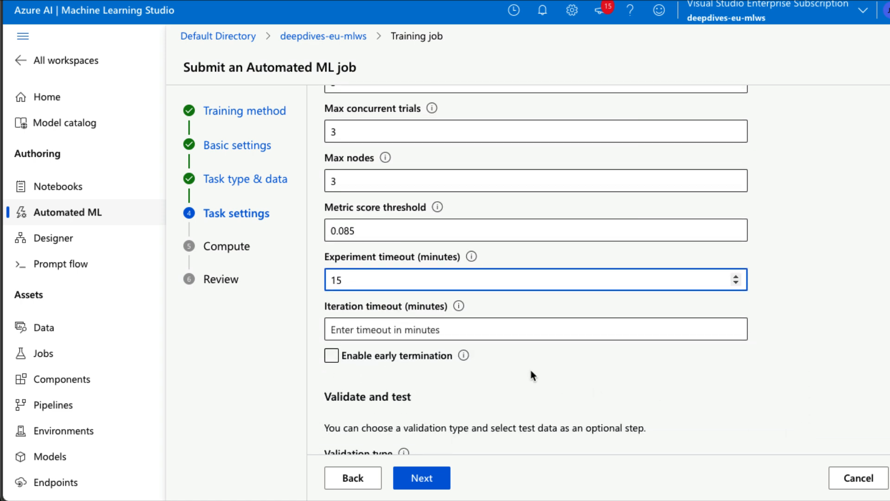
{"action": "left_click", "coordinate": [532, 319]}
{"action": "type", "text": "15"}
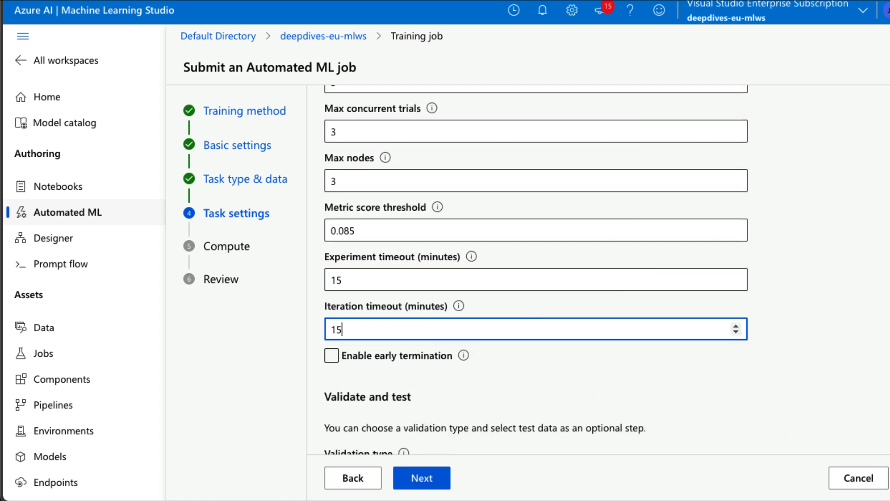
{"action": "left_click", "coordinate": [413, 362]}
{"action": "left_click", "coordinate": [412, 365]}
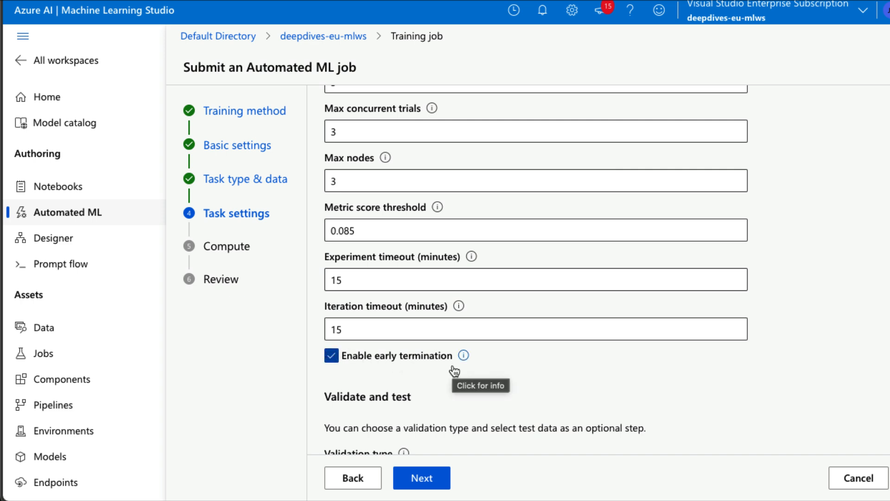
Step: Set the validation type to Train-validation split and continue to the compute settings
{"action": "scroll", "coordinate": [759, 412], "scroll_direction": "down", "scroll_amount": 1}
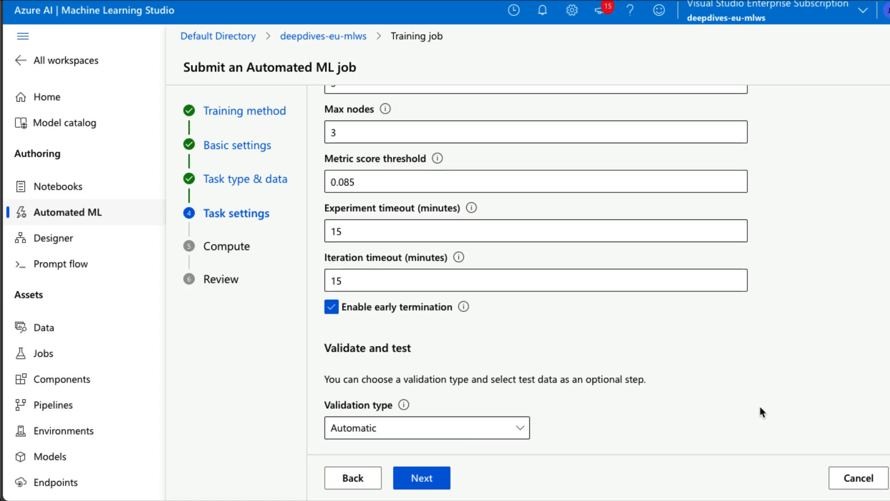
{"action": "scroll", "coordinate": [760, 408], "scroll_direction": "down", "scroll_amount": 1}
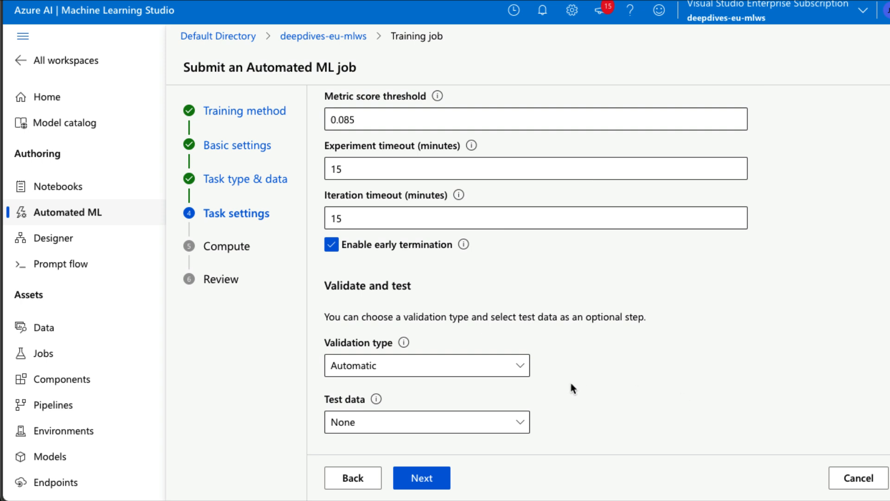
{"action": "left_click", "coordinate": [480, 371]}
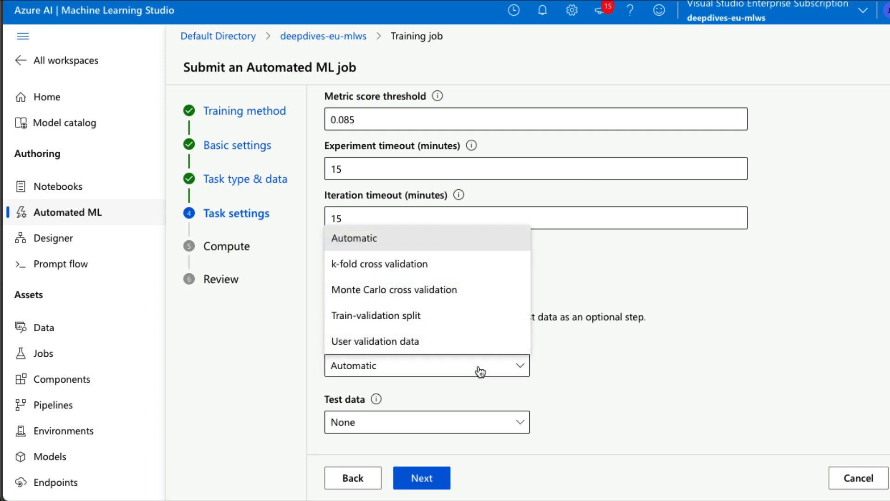
{"action": "left_click", "coordinate": [453, 320]}
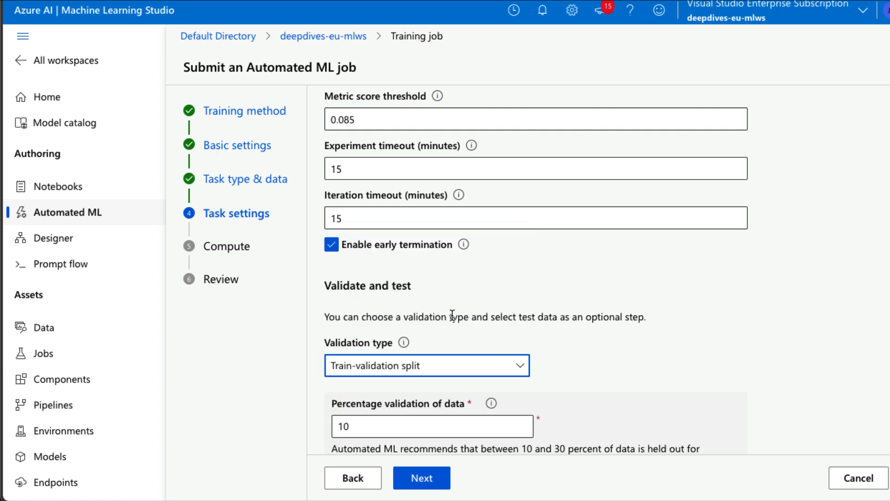
{"action": "scroll", "coordinate": [665, 427], "scroll_direction": "down", "scroll_amount": 2}
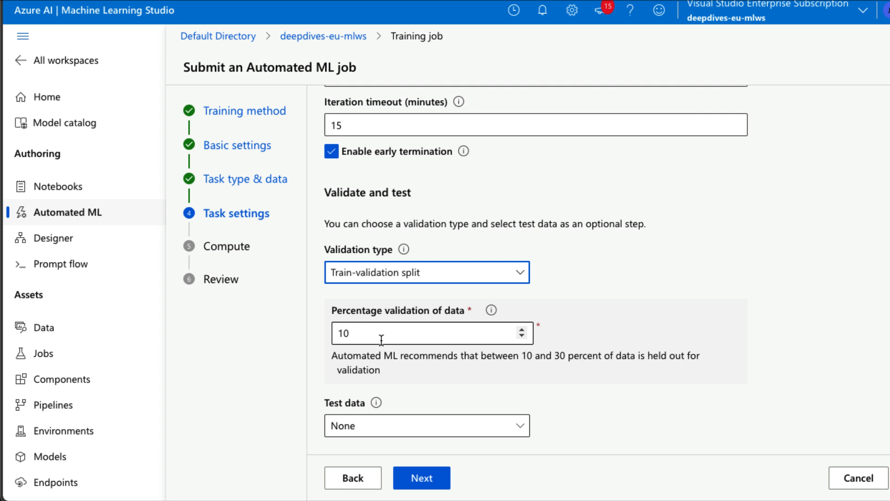
{"action": "scroll", "coordinate": [613, 414], "scroll_direction": "down", "scroll_amount": 1}
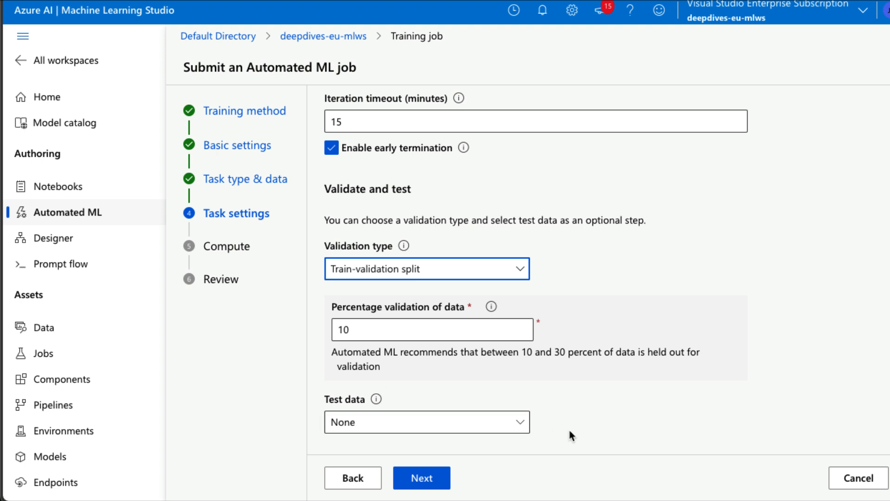
{"action": "left_click", "coordinate": [416, 478]}
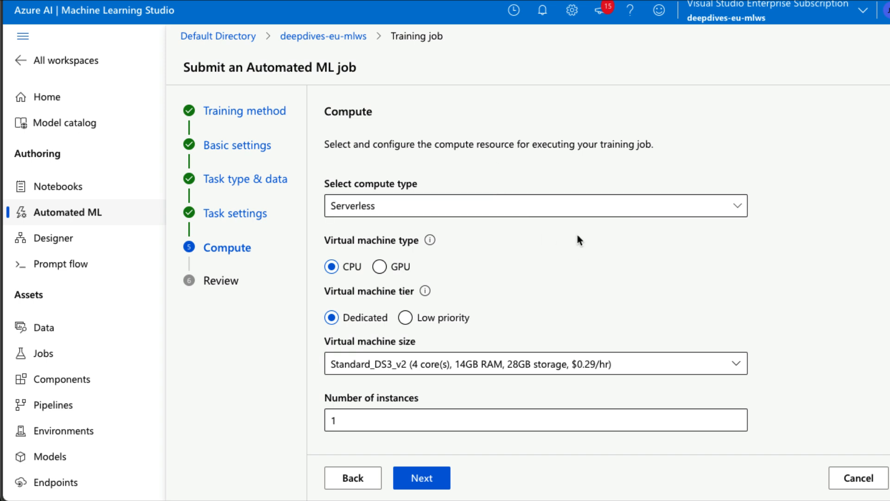
Step: Select Serverless as the compute type and continue to the job review
{"action": "left_click", "coordinate": [586, 213]}
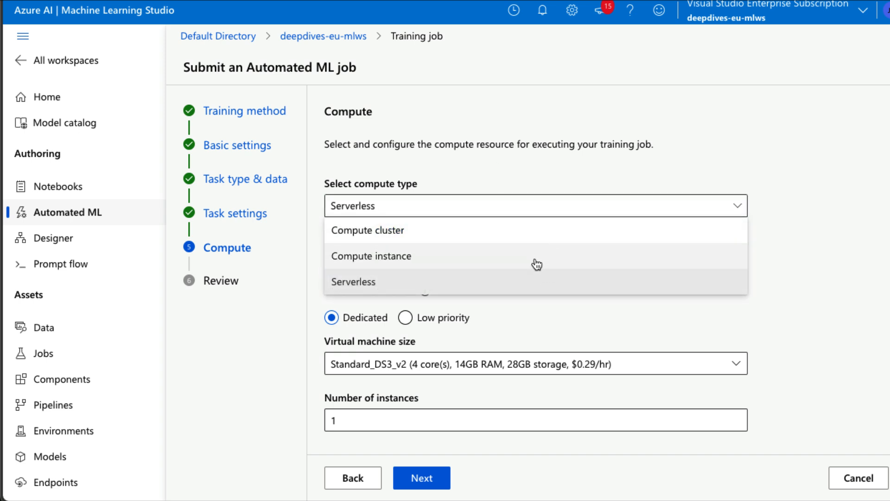
{"action": "left_click", "coordinate": [531, 288]}
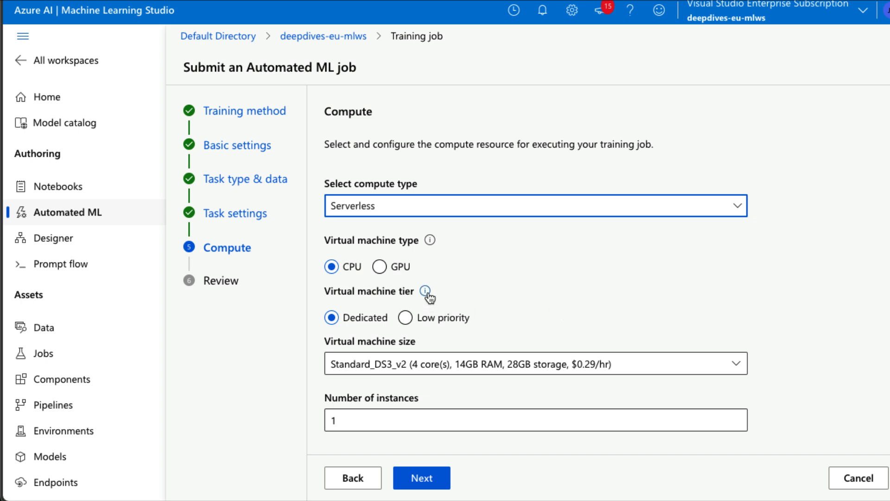
{"action": "mouse_move", "coordinate": [427, 293]}
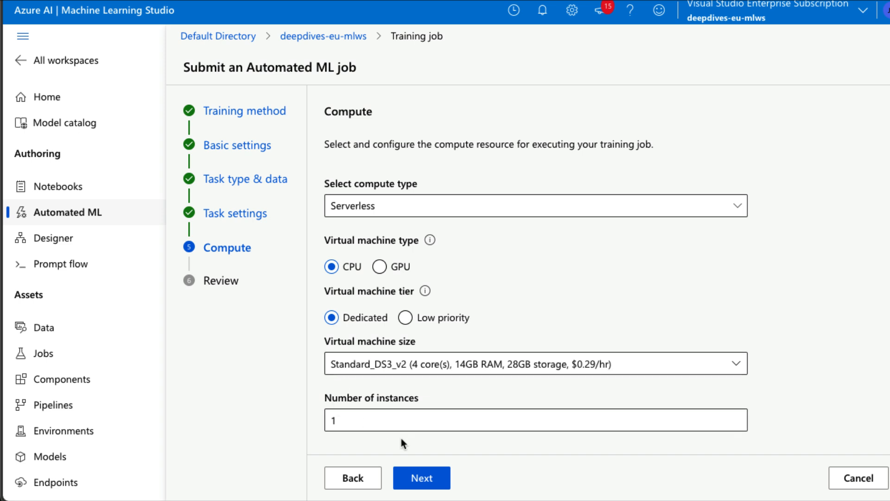
{"action": "left_click", "coordinate": [439, 481]}
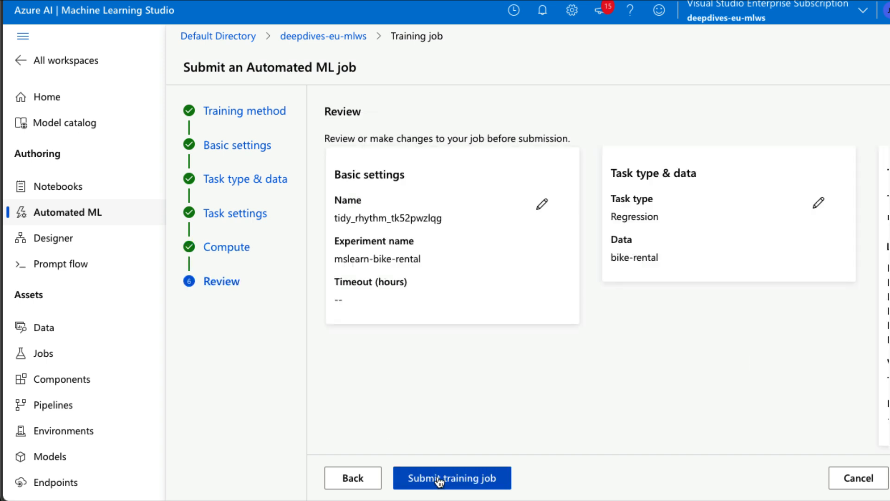
Step: Submit the Automated ML training job for the mslearn-bike-rental experiment
{"action": "left_click", "coordinate": [483, 481]}
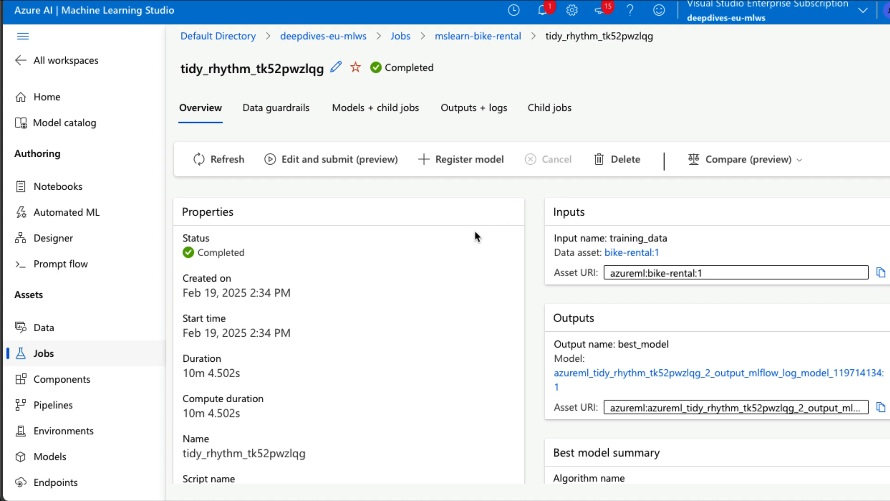
Step: Examine the completed job's best model summary and the data transformation and training algorithm in its ensemble details
{"action": "scroll", "coordinate": [457, 246], "scroll_direction": "down", "scroll_amount": 4}
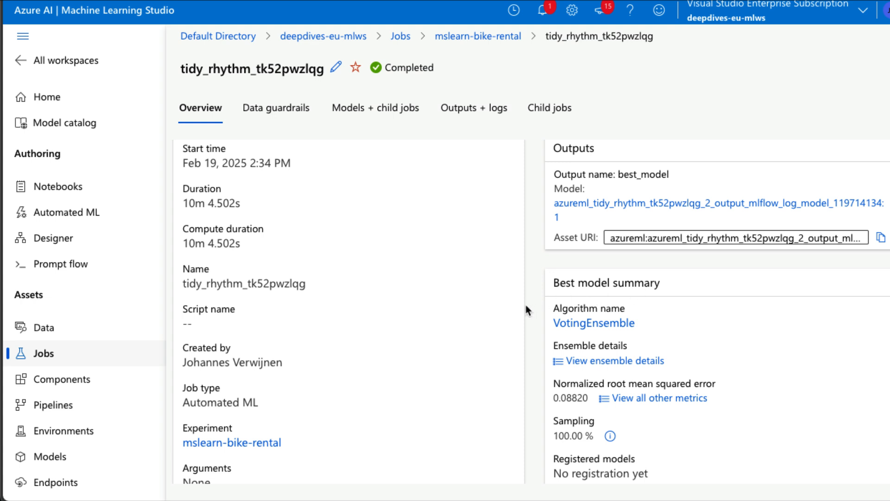
{"action": "scroll", "coordinate": [526, 305], "scroll_direction": "down", "scroll_amount": 1}
{"action": "scroll", "coordinate": [526, 306], "scroll_direction": "down", "scroll_amount": 2}
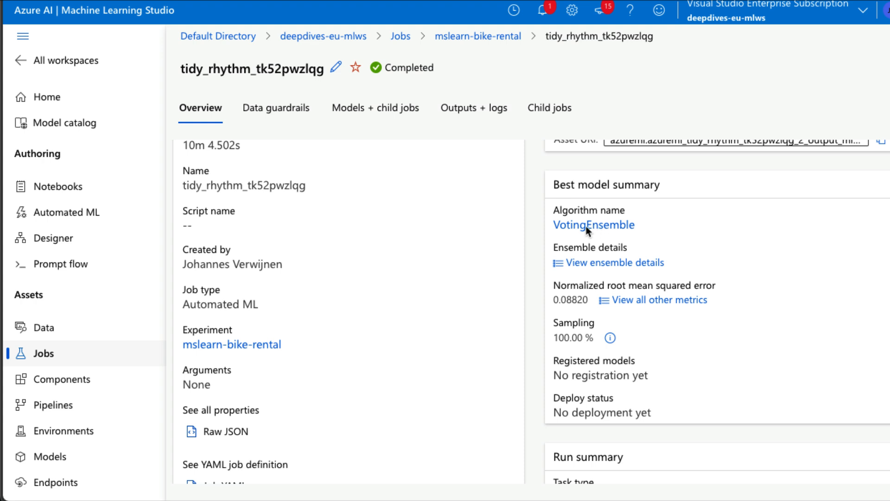
{"action": "left_click", "coordinate": [608, 263]}
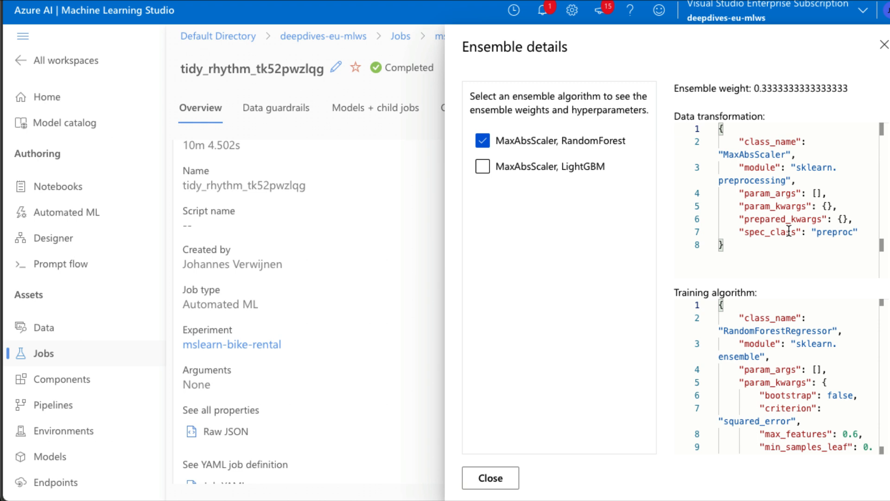
{"action": "scroll", "coordinate": [794, 379], "scroll_direction": "down", "scroll_amount": 3}
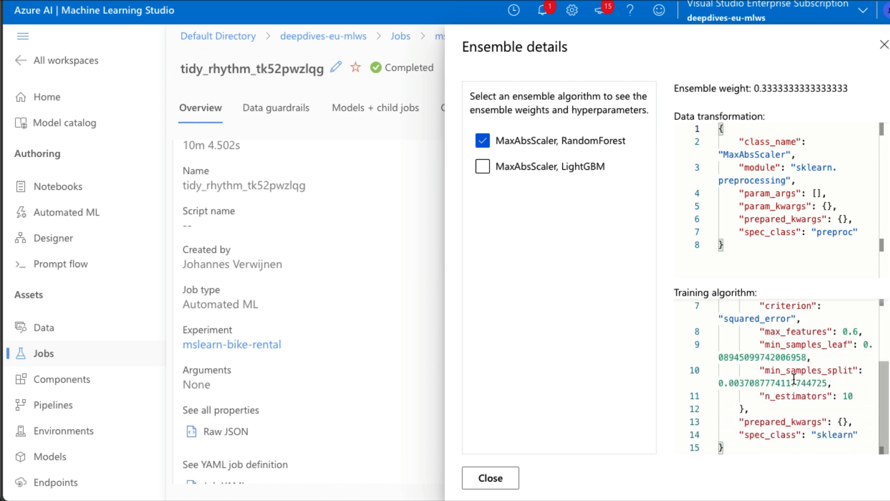
{"action": "scroll", "coordinate": [794, 378], "scroll_direction": "up", "scroll_amount": 3}
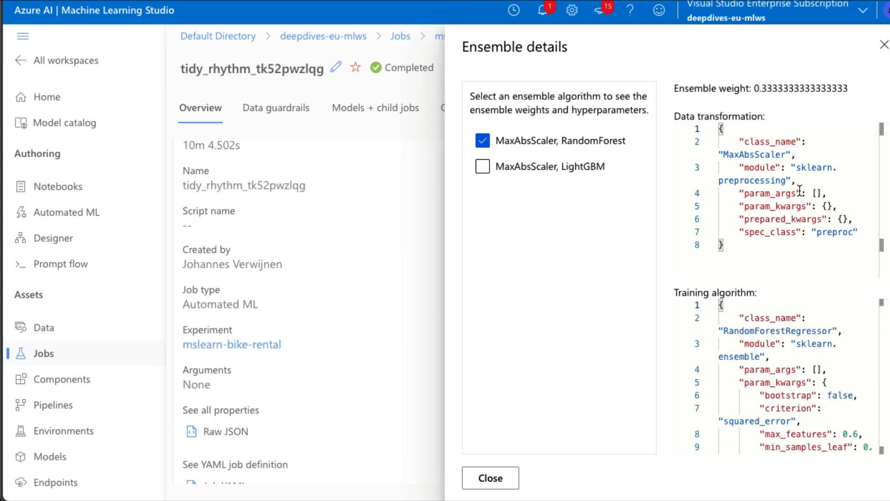
{"action": "left_click", "coordinate": [491, 478]}
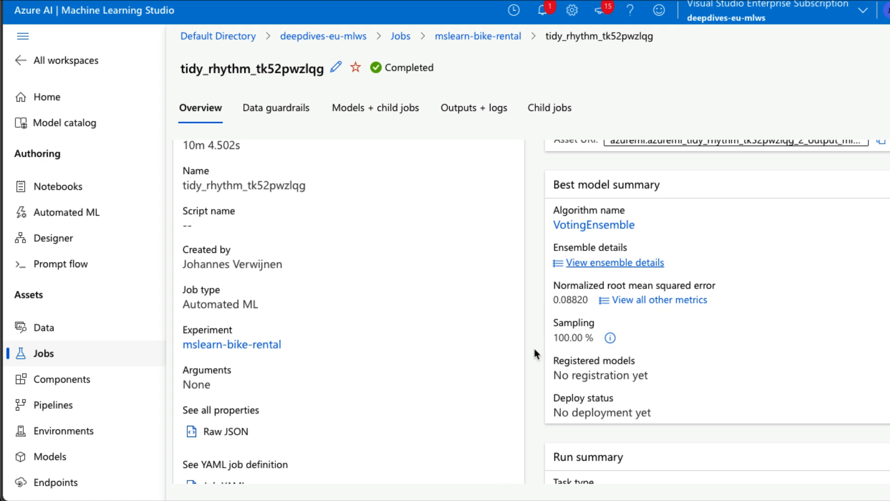
Step: Review the best model's registration and deployment status, run summary and all of its run metrics
{"action": "scroll", "coordinate": [534, 351], "scroll_direction": "down", "scroll_amount": 3}
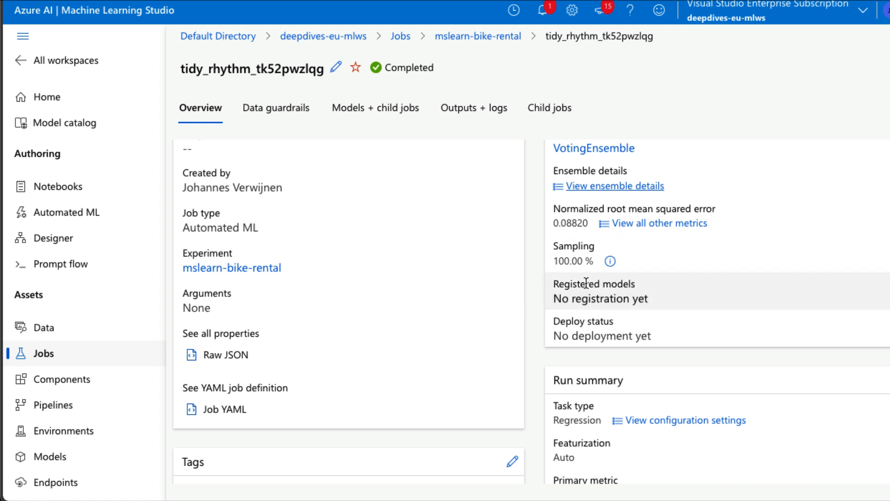
{"action": "scroll", "coordinate": [587, 283], "scroll_direction": "down", "scroll_amount": 2}
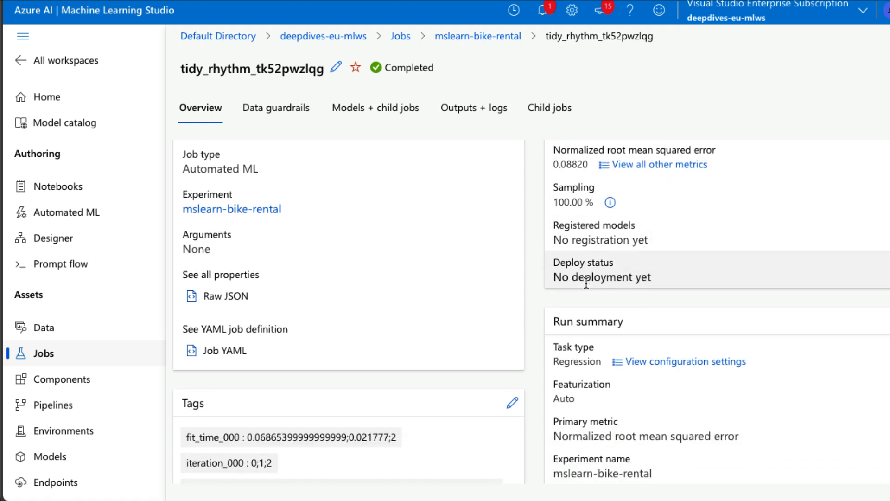
{"action": "scroll", "coordinate": [587, 283], "scroll_direction": "up", "scroll_amount": 3}
{"action": "left_click", "coordinate": [649, 330]}
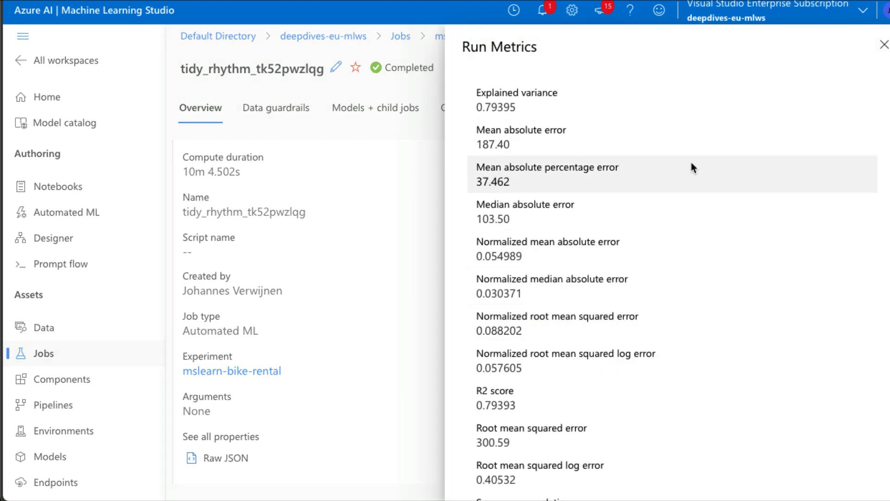
{"action": "scroll", "coordinate": [713, 271], "scroll_direction": "down", "scroll_amount": 2}
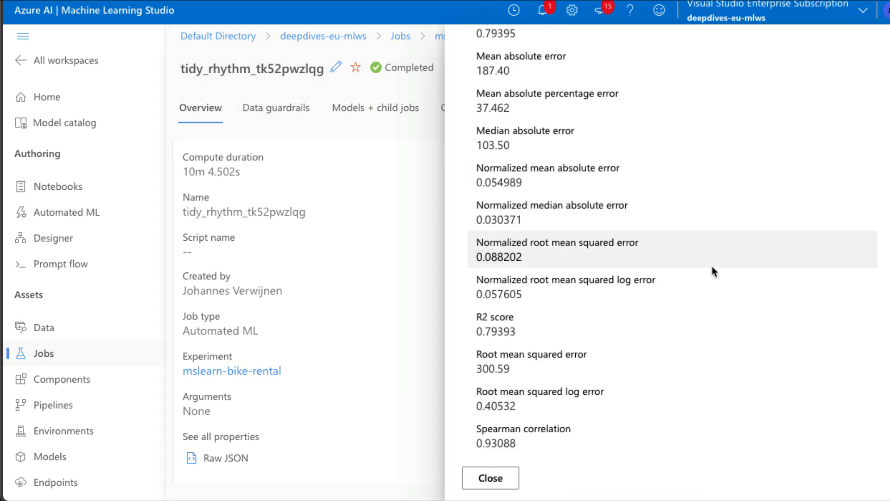
{"action": "scroll", "coordinate": [632, 278], "scroll_direction": "up", "scroll_amount": 2}
{"action": "scroll", "coordinate": [633, 276], "scroll_direction": "down", "scroll_amount": 2}
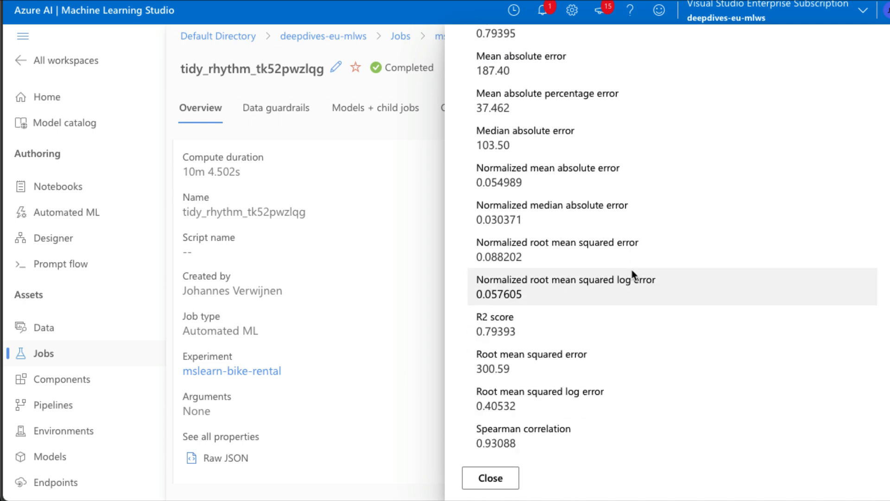
{"action": "left_click", "coordinate": [482, 478]}
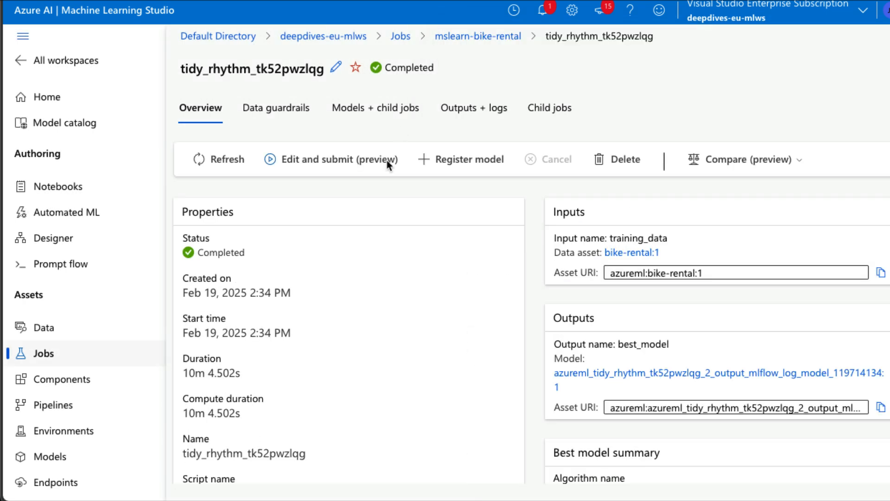
Step: Select the VotingEnsemble model among the job's models and start deploying it to a real-time endpoint
{"action": "left_click", "coordinate": [408, 109]}
{"action": "left_click", "coordinate": [391, 102]}
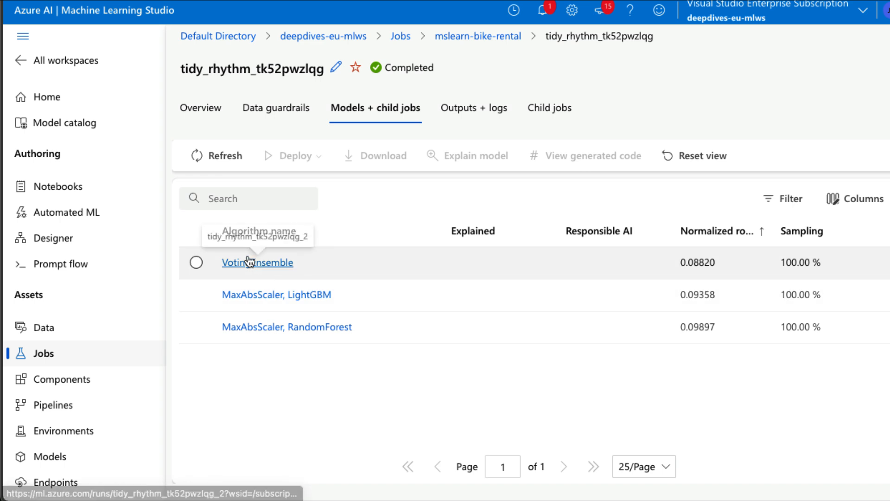
{"action": "left_click", "coordinate": [197, 262]}
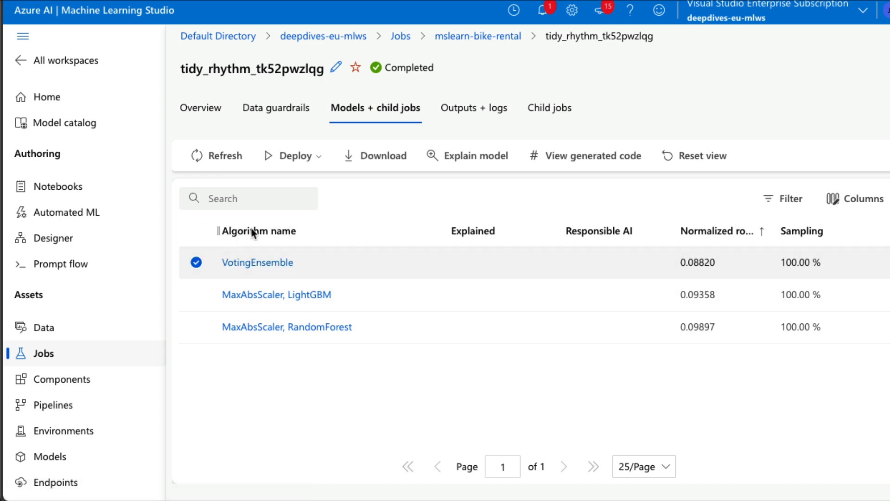
{"action": "left_click", "coordinate": [308, 157]}
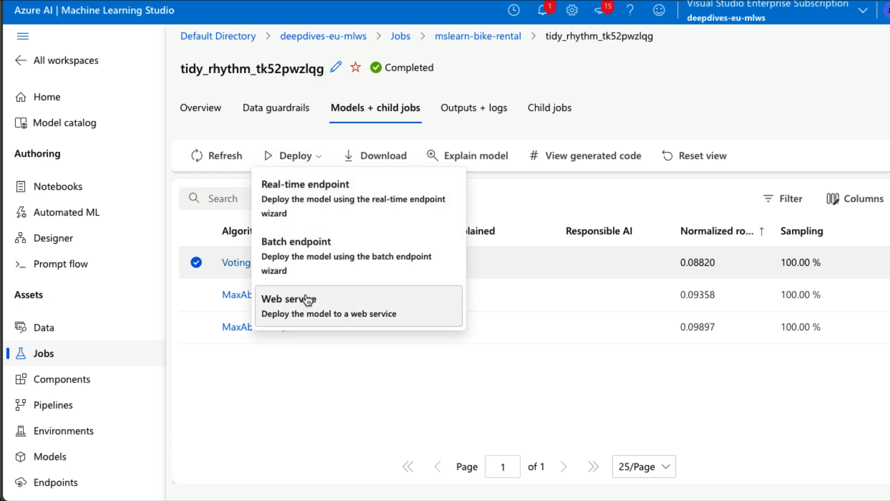
{"action": "left_click", "coordinate": [317, 200]}
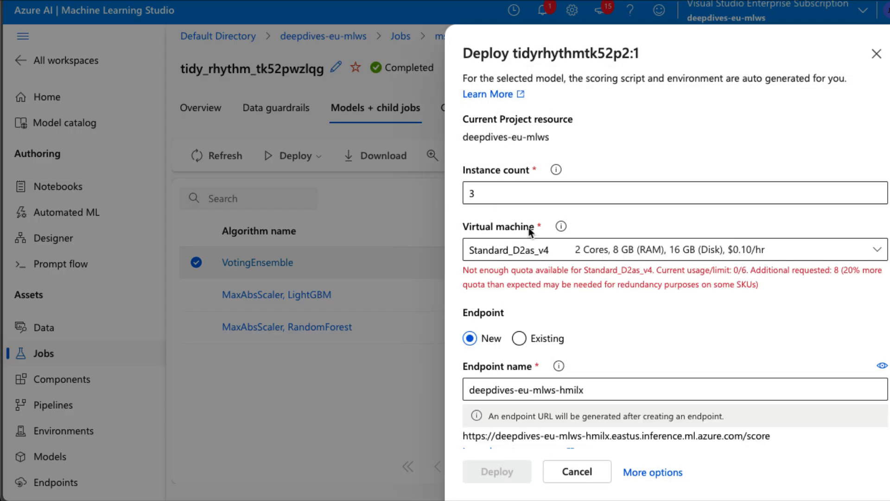
Step: Choose the Standard_E2s_v3 virtual machine size for the deployment
{"action": "mouse_move", "coordinate": [557, 176]}
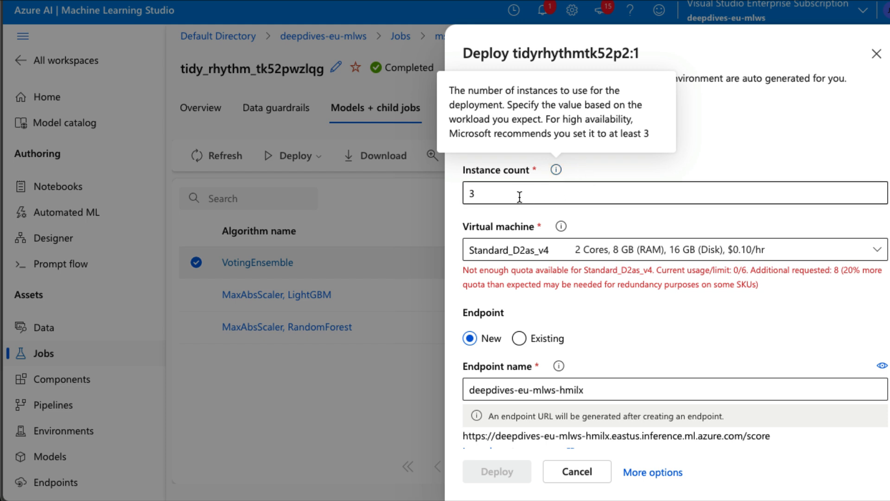
{"action": "left_click", "coordinate": [530, 253]}
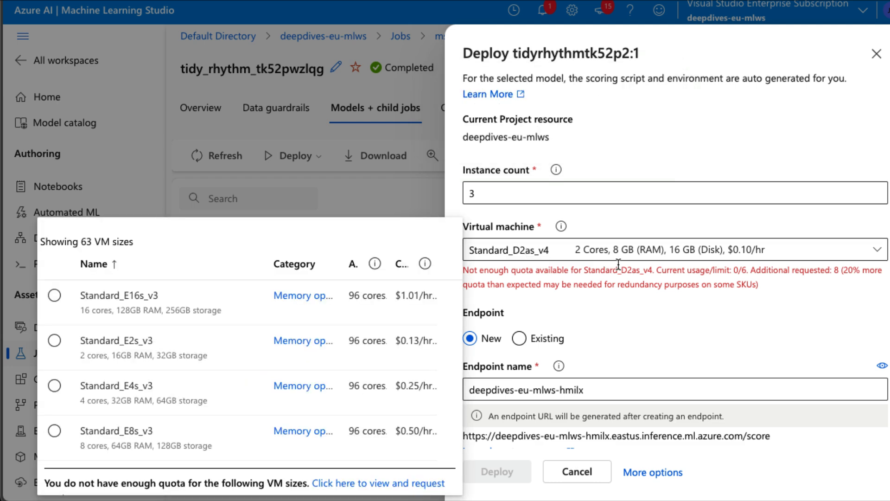
{"action": "scroll", "coordinate": [158, 358], "scroll_direction": "down", "scroll_amount": 5}
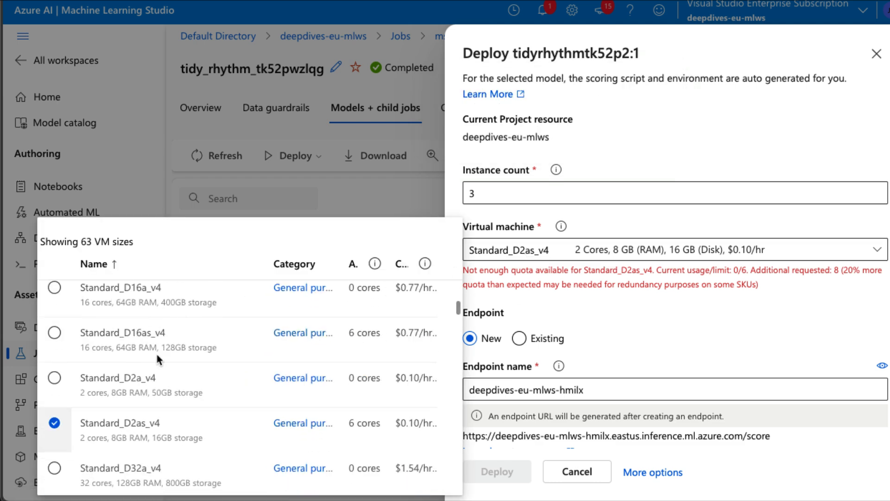
{"action": "scroll", "coordinate": [157, 359], "scroll_direction": "down", "scroll_amount": 5}
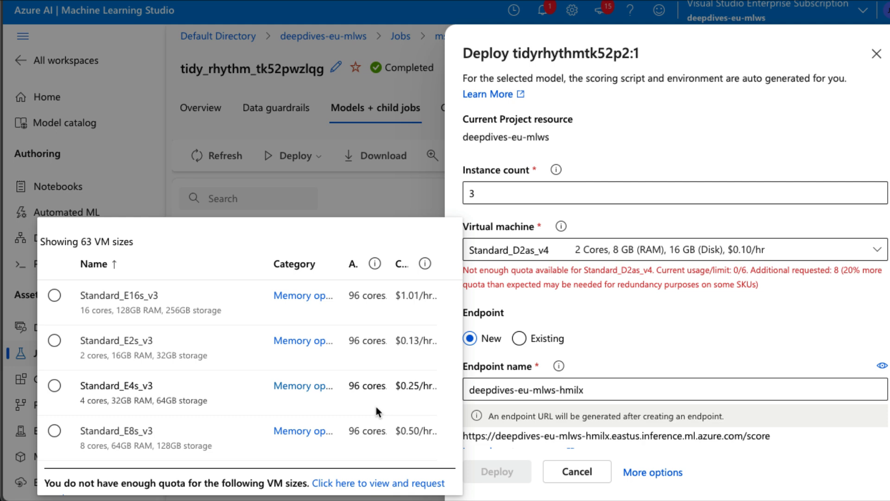
{"action": "left_click", "coordinate": [221, 342]}
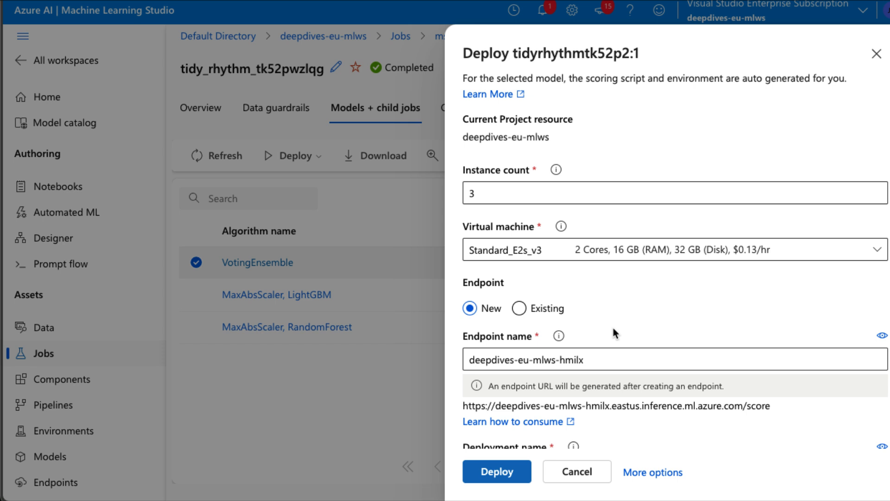
Step: Deploy the model to the new endpoint deepdives-eu-mlws-hmilx with inferencing data collection disabled
{"action": "scroll", "coordinate": [612, 325], "scroll_direction": "down", "scroll_amount": 1}
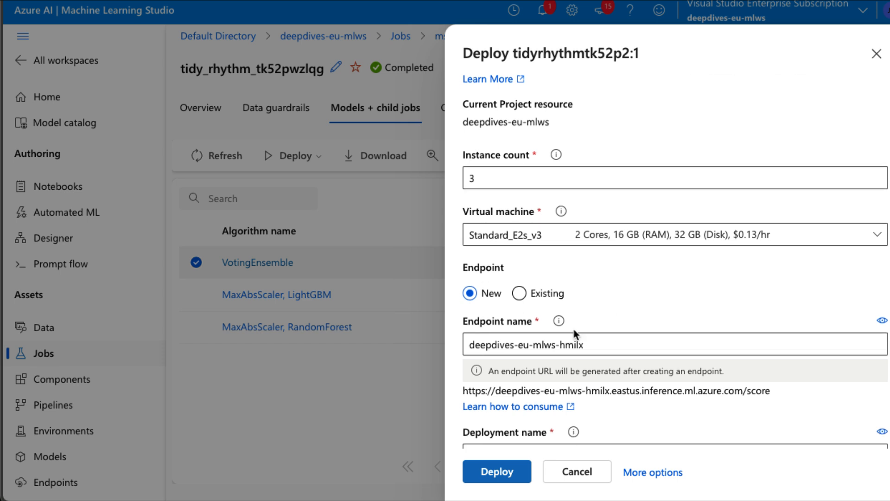
{"action": "scroll", "coordinate": [650, 304], "scroll_direction": "down", "scroll_amount": 3}
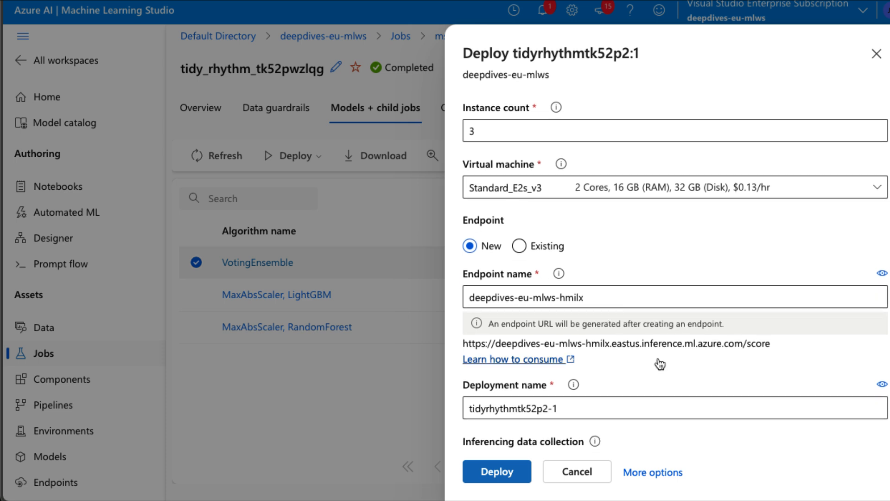
{"action": "scroll", "coordinate": [658, 364], "scroll_direction": "down", "scroll_amount": 2}
{"action": "scroll", "coordinate": [659, 364], "scroll_direction": "down", "scroll_amount": 2}
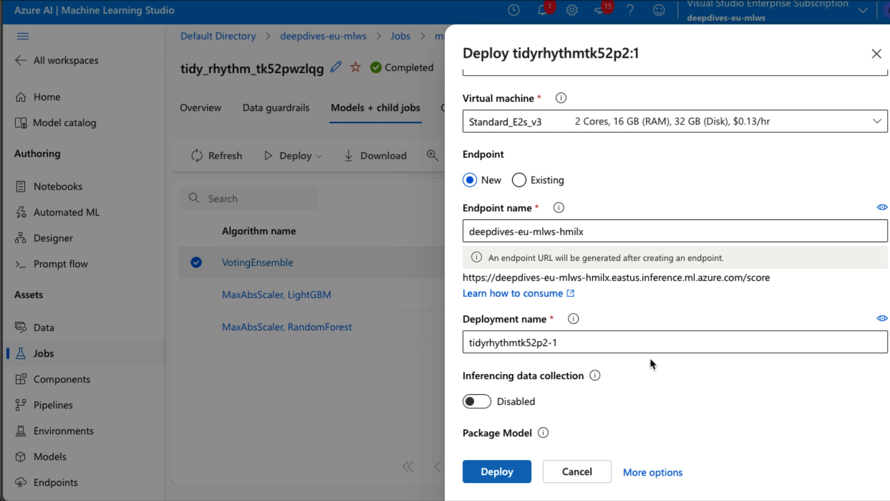
{"action": "scroll", "coordinate": [643, 380], "scroll_direction": "down", "scroll_amount": 1}
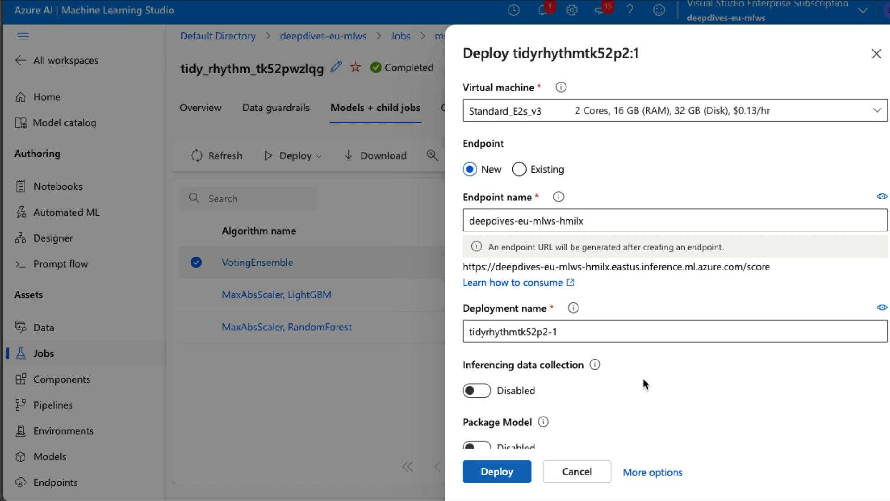
{"action": "scroll", "coordinate": [643, 379], "scroll_direction": "down", "scroll_amount": 2}
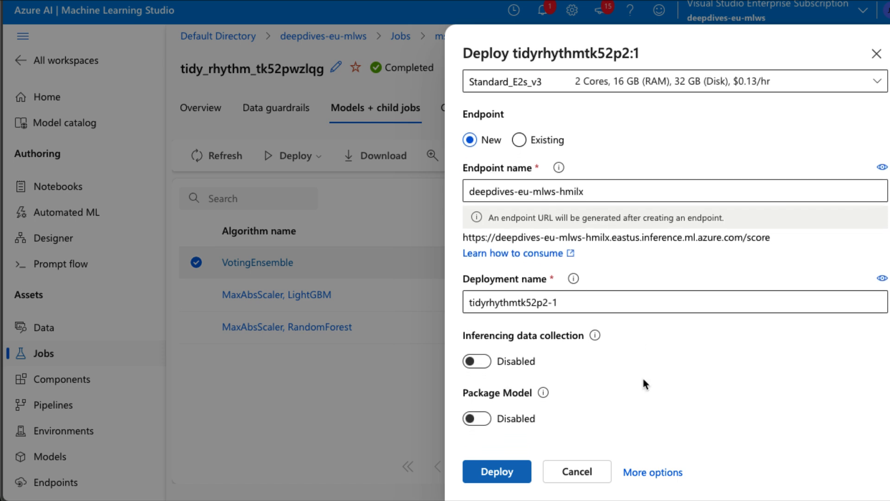
{"action": "left_click", "coordinate": [481, 364]}
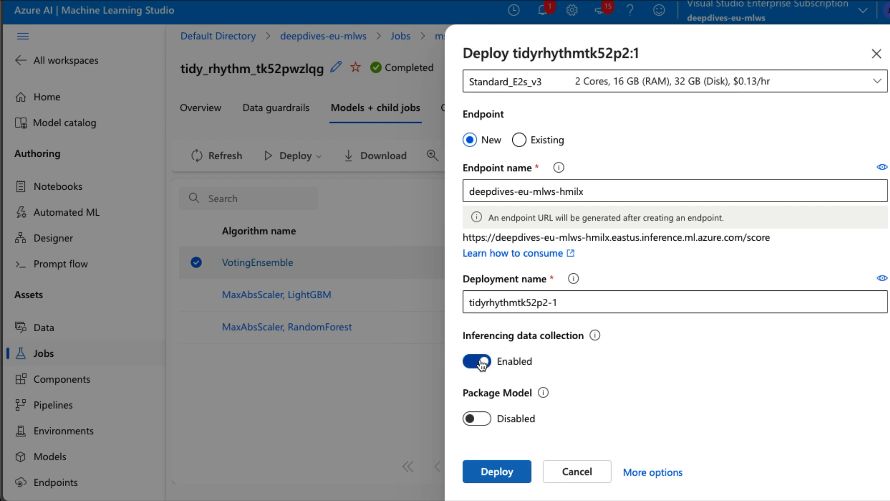
{"action": "left_click", "coordinate": [481, 365]}
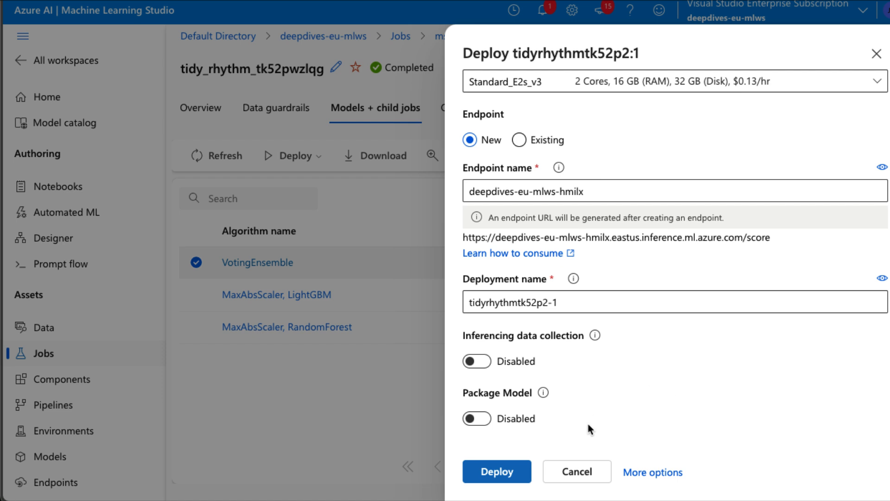
{"action": "left_click", "coordinate": [500, 474]}
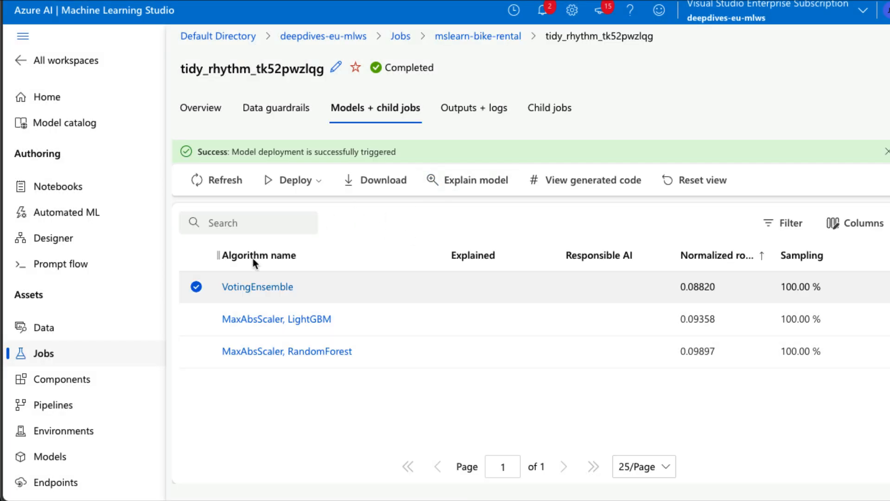
Step: Check the attributes and deployment section of the deepdives-eu-mlws-hmilx endpoint, and return to the endpoint list
{"action": "left_click", "coordinate": [55, 482]}
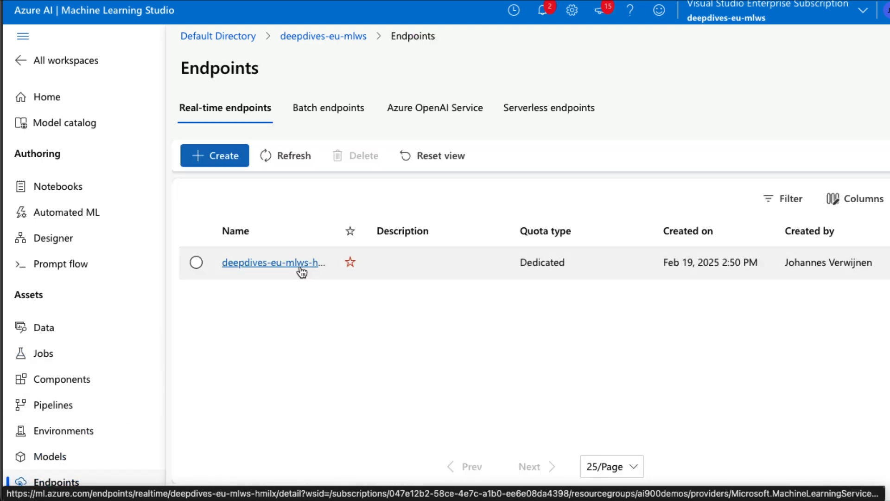
{"action": "left_click", "coordinate": [239, 273]}
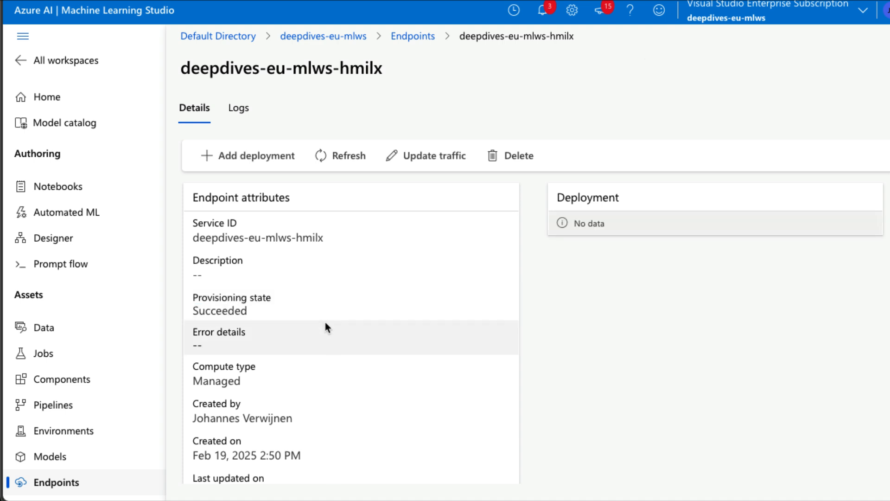
{"action": "left_click", "coordinate": [427, 38]}
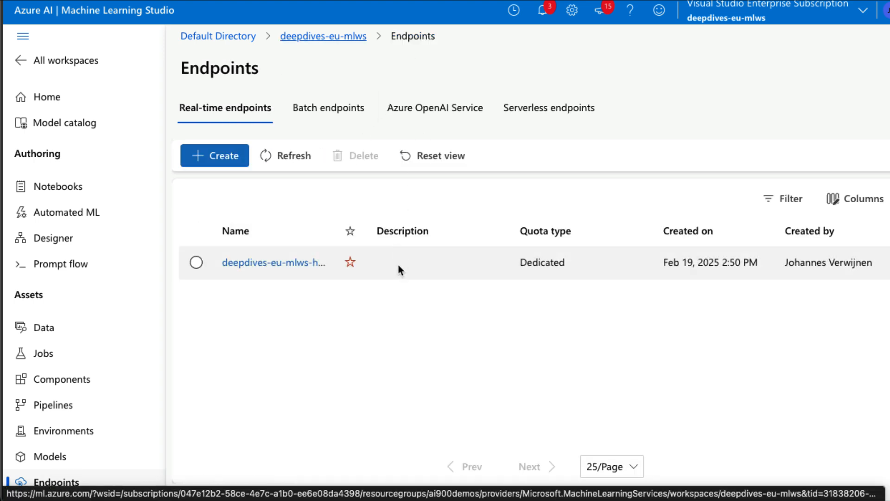
Step: Open the deepdives-eu-mlws-hmilx endpoint and examine its attributes, traffic allocation and deployment details
{"action": "scroll", "coordinate": [399, 266], "scroll_direction": "right", "scroll_amount": 1}
{"action": "scroll", "coordinate": [399, 267], "scroll_direction": "left", "scroll_amount": 1}
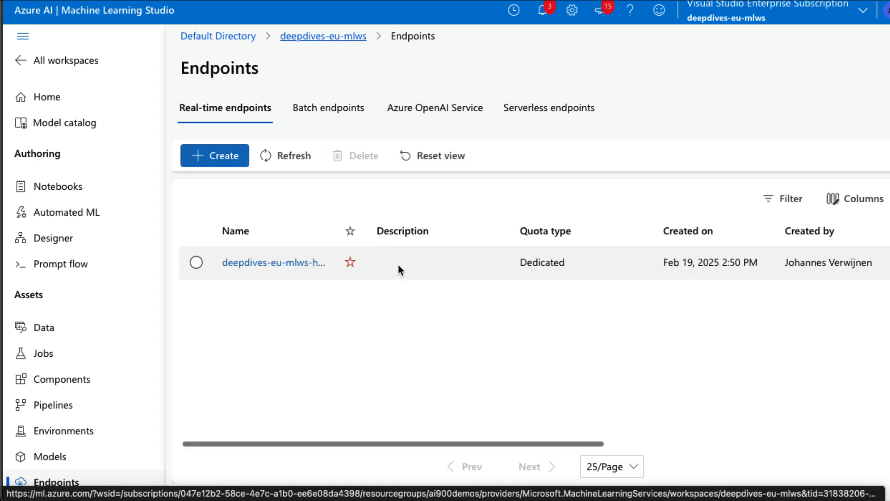
{"action": "left_click", "coordinate": [197, 263]}
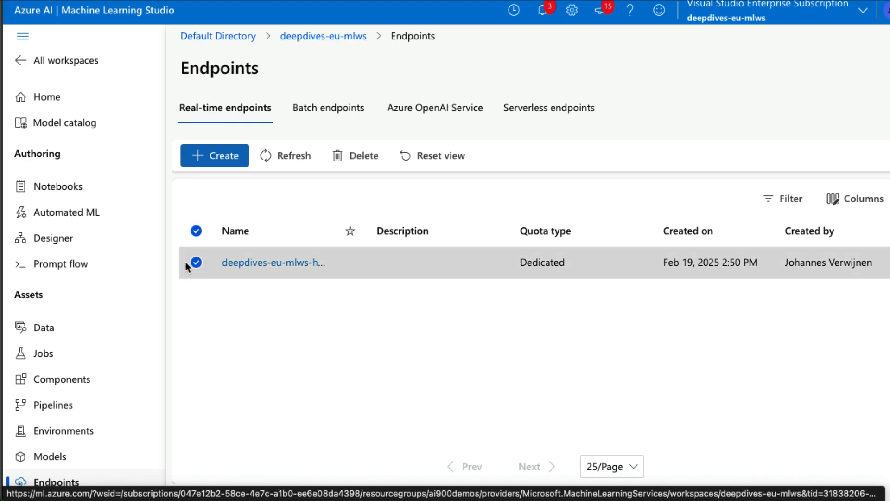
{"action": "left_click", "coordinate": [243, 263]}
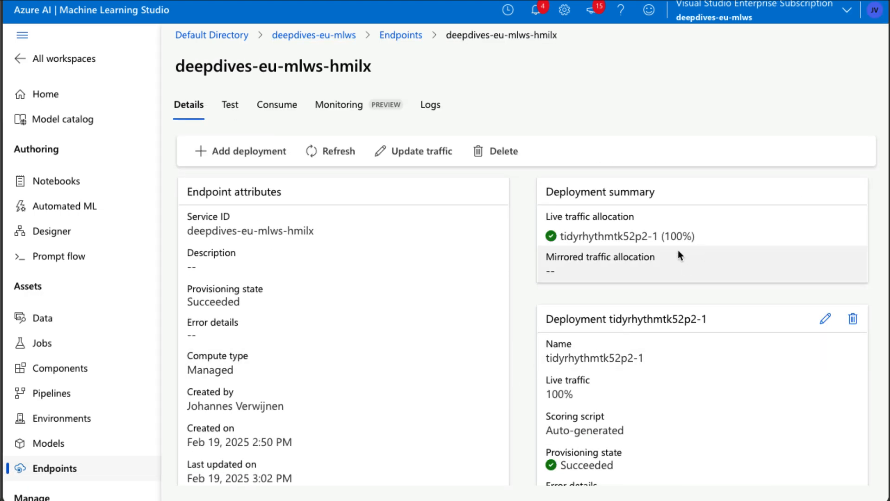
{"action": "scroll", "coordinate": [471, 325], "scroll_direction": "down", "scroll_amount": 3}
{"action": "scroll", "coordinate": [472, 325], "scroll_direction": "down", "scroll_amount": 5}
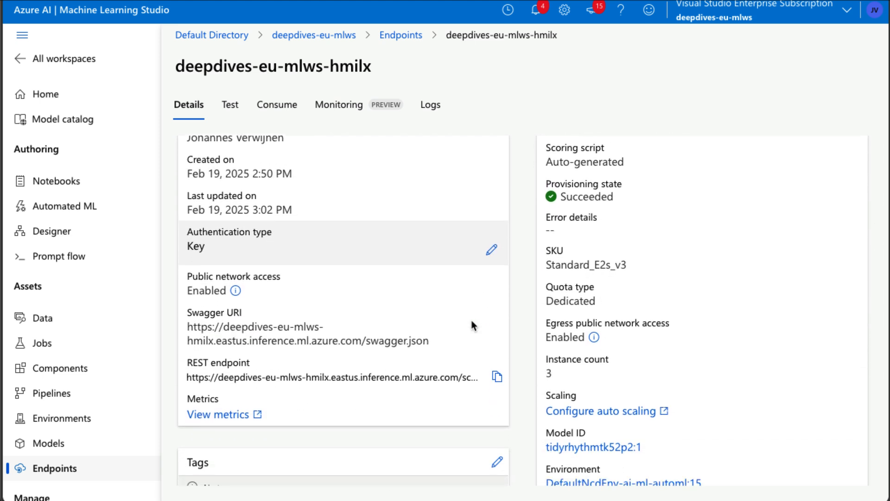
{"action": "scroll", "coordinate": [472, 324], "scroll_direction": "down", "scroll_amount": 5}
{"action": "scroll", "coordinate": [472, 325], "scroll_direction": "up", "scroll_amount": 10}
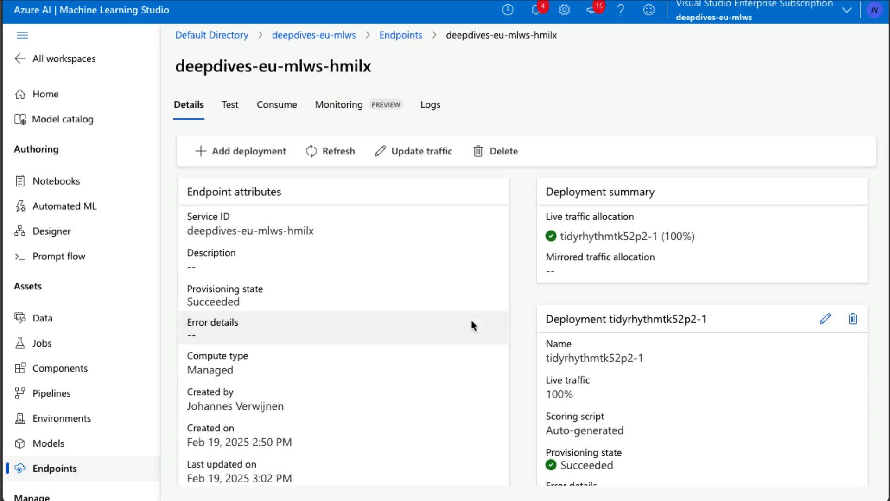
Step: Open the endpoint's test page, dismissing the feedback survey, and examine the columns expected by the sample inference input
{"action": "left_click", "coordinate": [233, 115]}
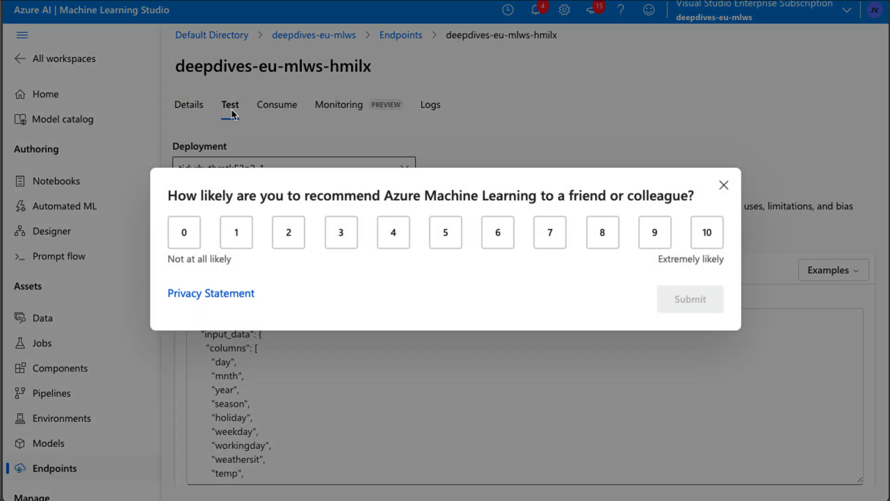
{"action": "left_click", "coordinate": [724, 186]}
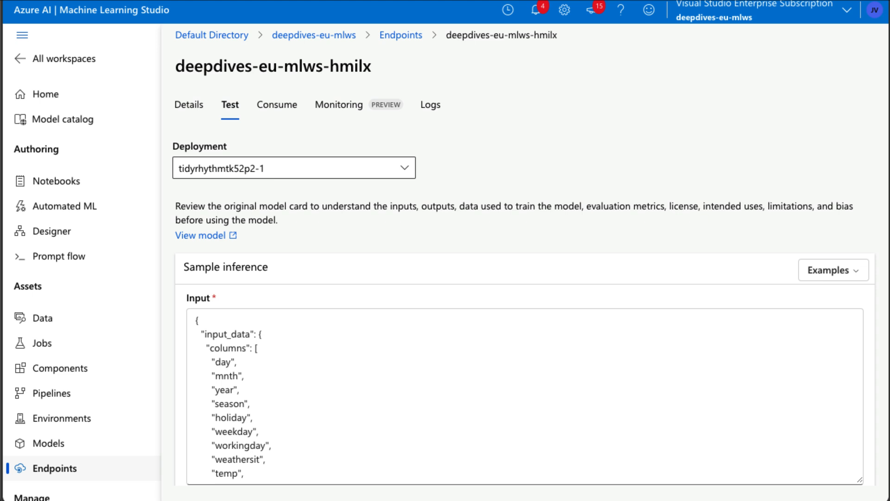
{"action": "scroll", "coordinate": [296, 378], "scroll_direction": "down", "scroll_amount": 3}
{"action": "scroll", "coordinate": [296, 378], "scroll_direction": "up", "scroll_amount": 2}
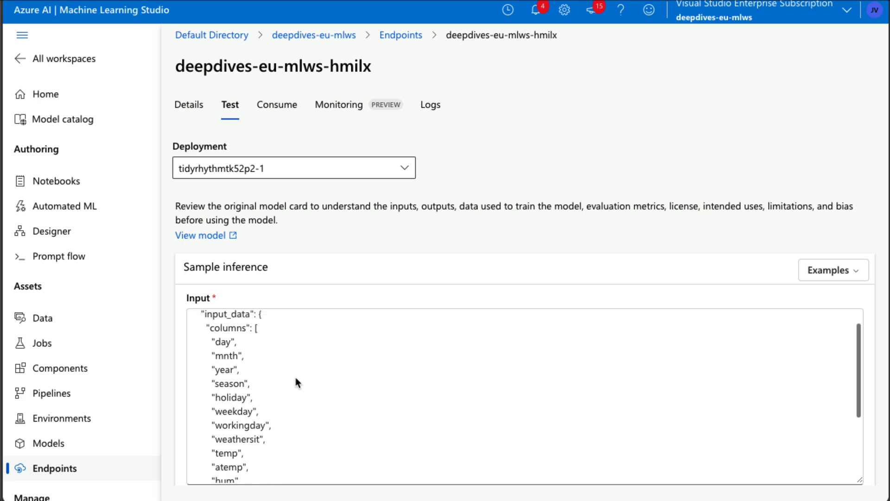
{"action": "scroll", "coordinate": [296, 378], "scroll_direction": "down", "scroll_amount": 4}
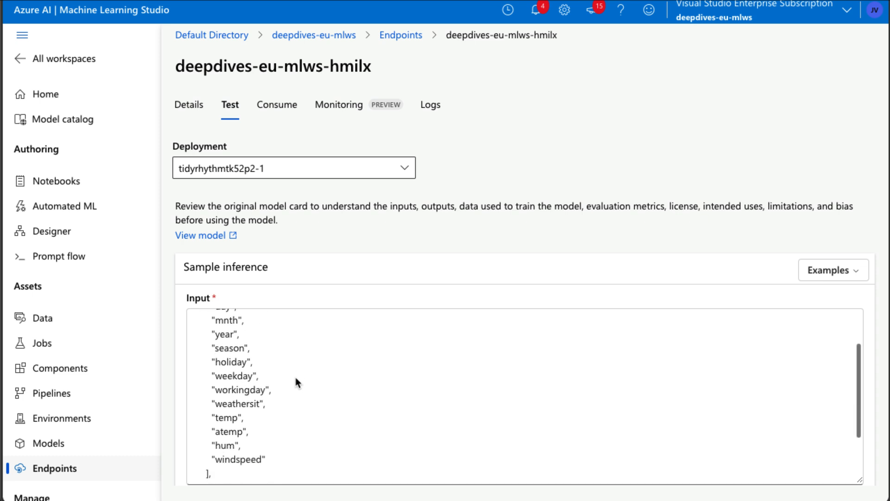
{"action": "scroll", "coordinate": [296, 381], "scroll_direction": "up", "scroll_amount": 3}
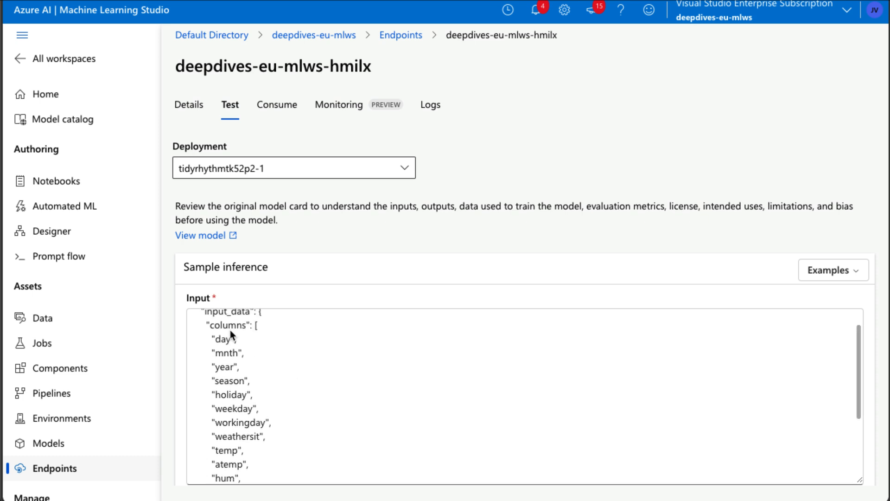
{"action": "scroll", "coordinate": [258, 414], "scroll_direction": "down", "scroll_amount": 1}
{"action": "scroll", "coordinate": [259, 412], "scroll_direction": "down", "scroll_amount": 5}
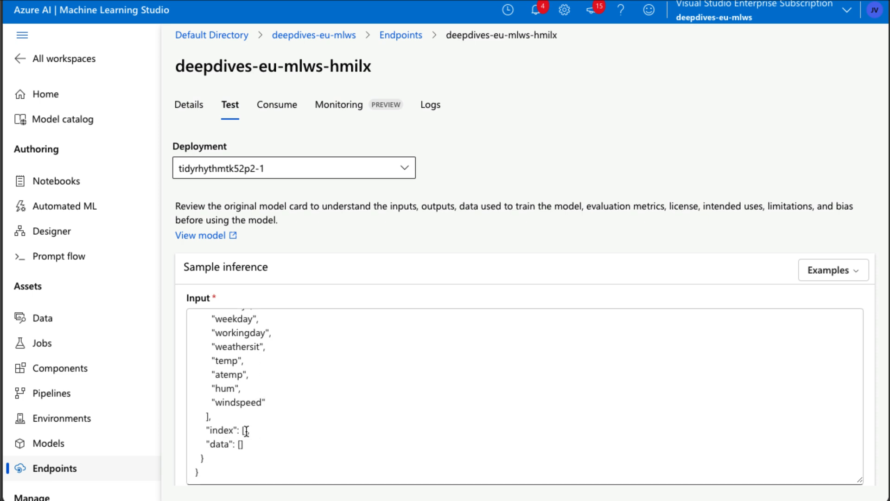
Step: Set the sample input's index to [0] and data to [[1,1,2022,2,0,1,1,2,0.3,0.3,0.3,0.3]], and run the test
{"action": "left_click", "coordinate": [249, 428]}
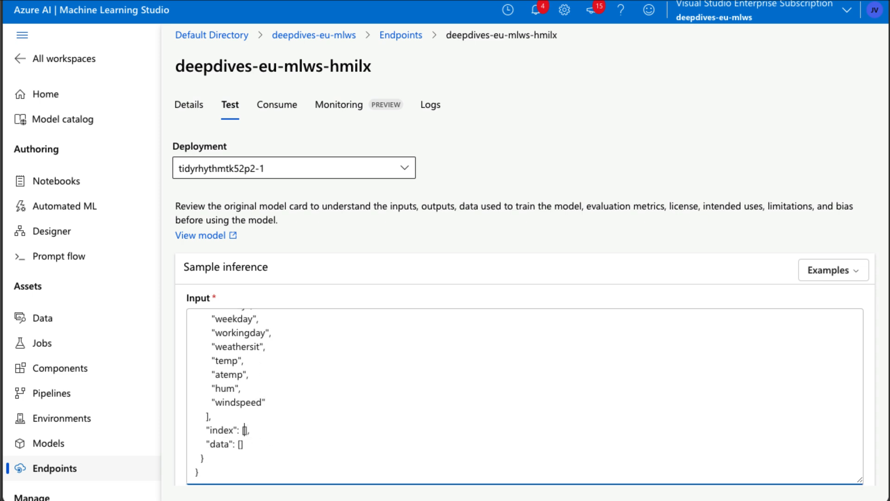
{"action": "type", "text": "0"}
{"action": "left_click", "coordinate": [241, 444]}
{"action": "key", "text": "super+Tab"}
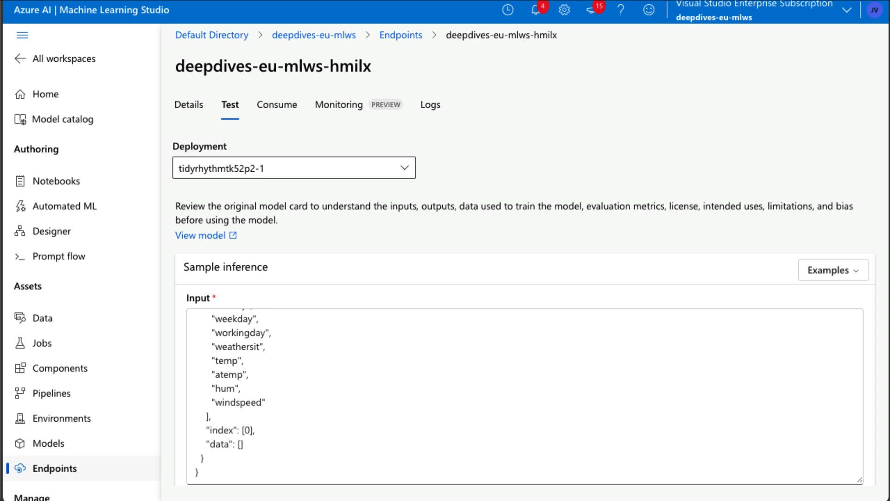
{"action": "left_click", "coordinate": [245, 449]}
{"action": "type", "text": "[1,1,2022,2,0,1,1,2,0.3,0.3,0.3,0.3]"}
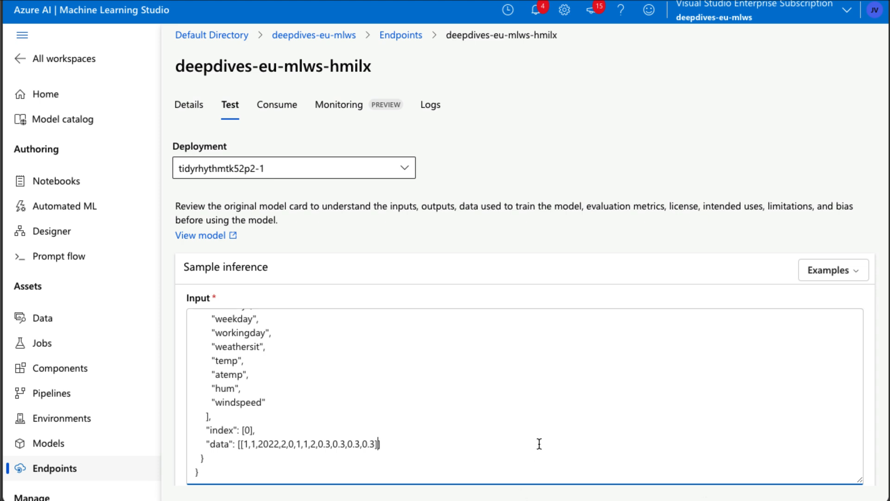
{"action": "scroll", "coordinate": [533, 411], "scroll_direction": "down", "scroll_amount": 2}
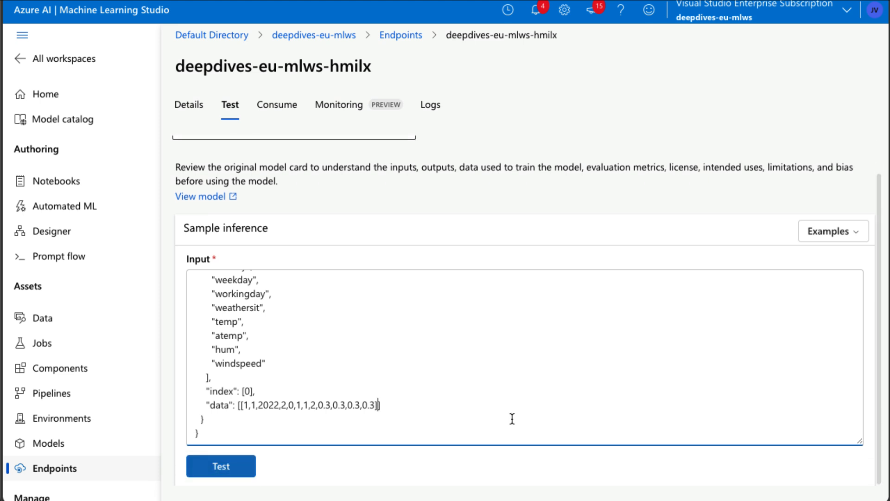
{"action": "left_click", "coordinate": [222, 466]}
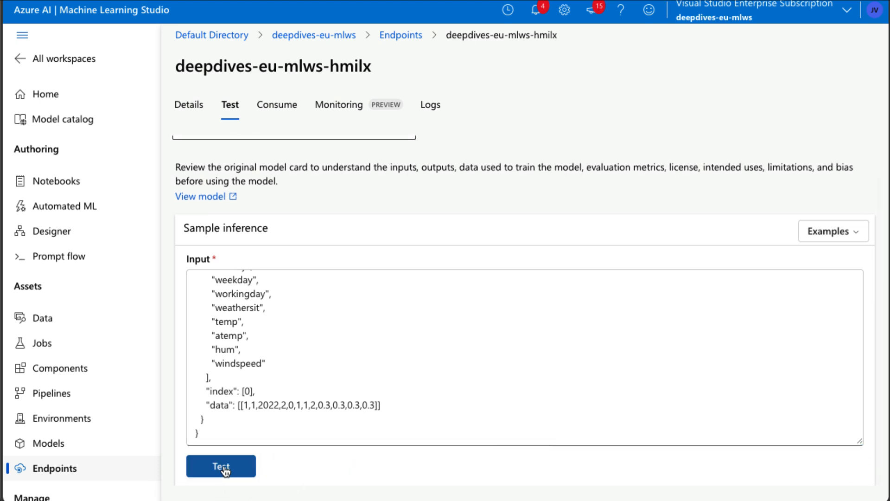
Step: Examine the test's JSON output and compare the entered data values with the input column names
{"action": "scroll", "coordinate": [279, 424], "scroll_direction": "down", "scroll_amount": 5}
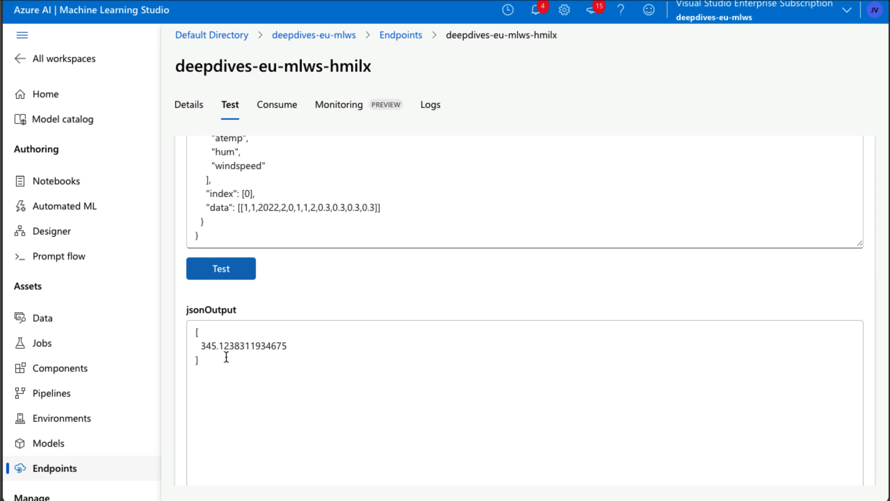
{"action": "scroll", "coordinate": [266, 360], "scroll_direction": "up", "scroll_amount": 1}
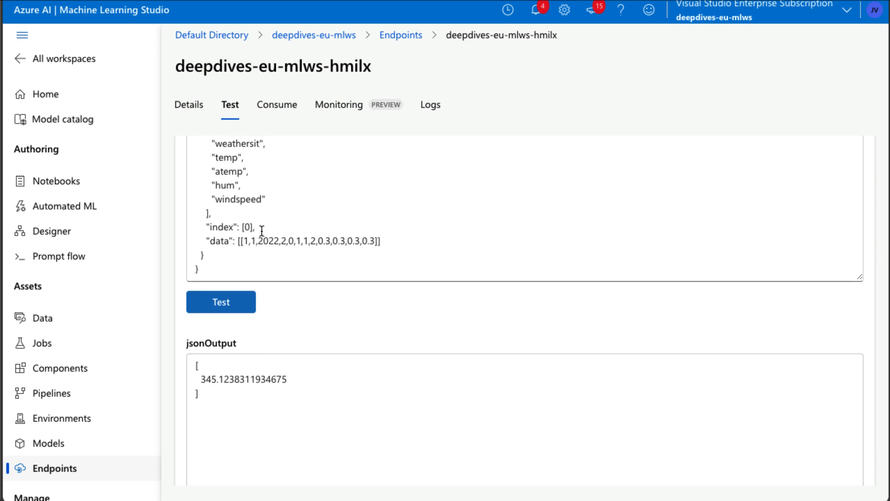
{"action": "scroll", "coordinate": [308, 253], "scroll_direction": "up", "scroll_amount": 3}
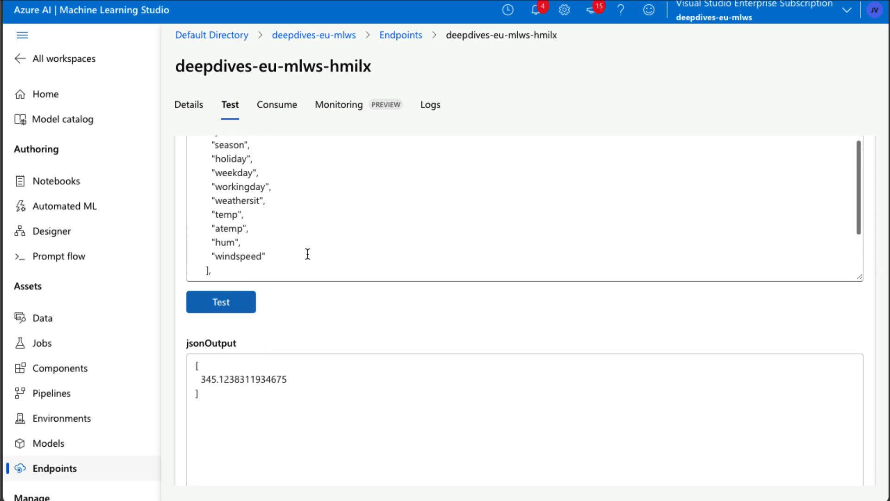
{"action": "scroll", "coordinate": [307, 254], "scroll_direction": "up", "scroll_amount": 1}
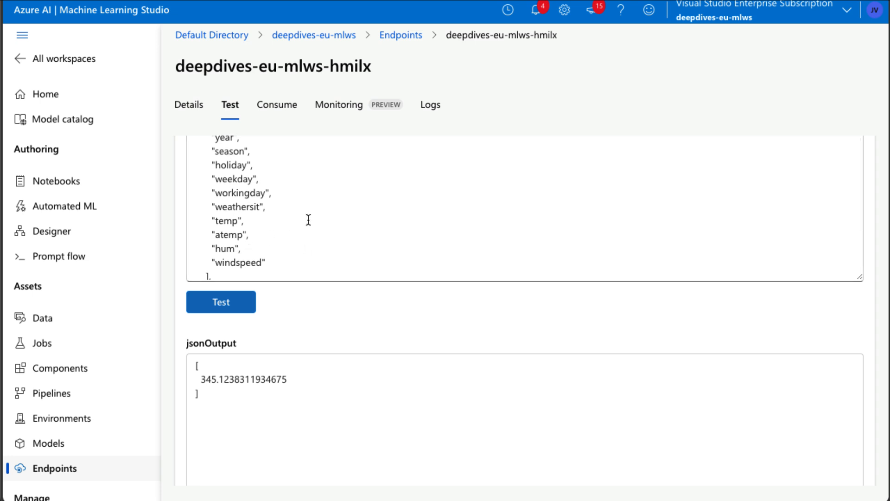
{"action": "scroll", "coordinate": [308, 219], "scroll_direction": "down", "scroll_amount": 2}
{"action": "scroll", "coordinate": [308, 220], "scroll_direction": "up", "scroll_amount": 2}
{"action": "scroll", "coordinate": [308, 219], "scroll_direction": "down", "scroll_amount": 4}
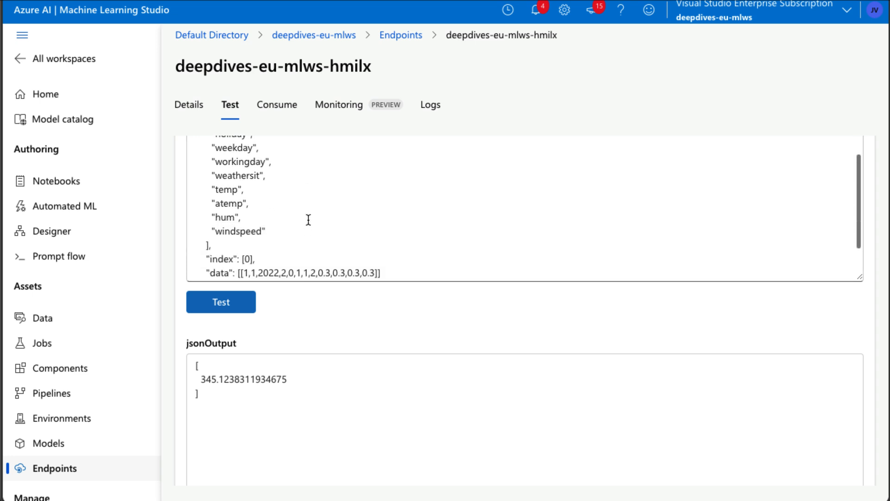
{"action": "scroll", "coordinate": [236, 264], "scroll_direction": "up", "scroll_amount": 5}
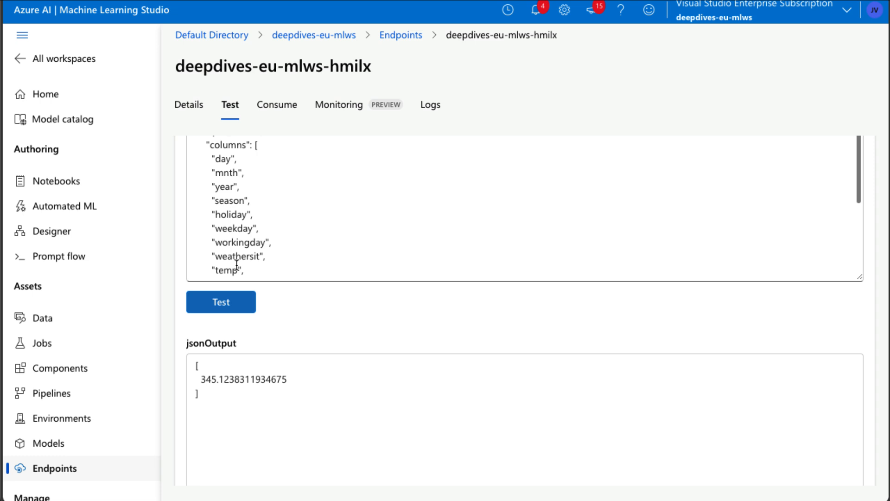
{"action": "scroll", "coordinate": [281, 241], "scroll_direction": "down", "scroll_amount": 5}
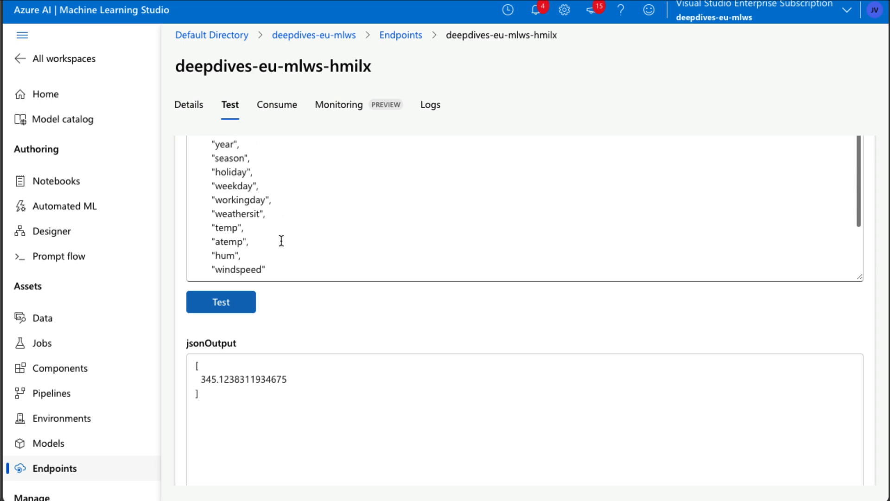
{"action": "scroll", "coordinate": [281, 240], "scroll_direction": "up", "scroll_amount": 3}
{"action": "scroll", "coordinate": [281, 240], "scroll_direction": "up", "scroll_amount": 2}
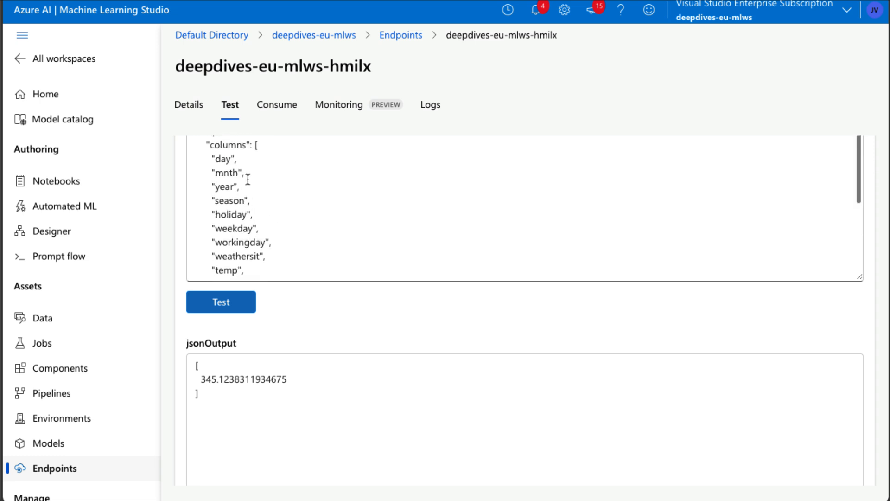
{"action": "scroll", "coordinate": [293, 208], "scroll_direction": "down", "scroll_amount": 5}
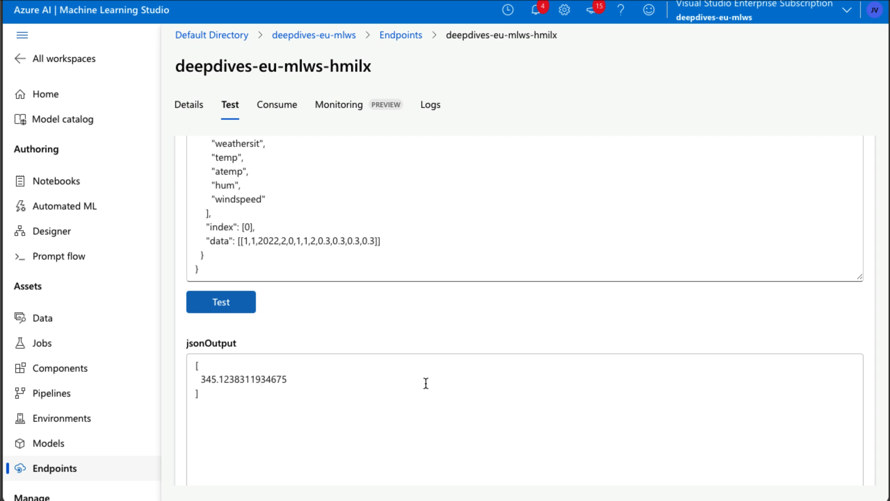
{"action": "scroll", "coordinate": [392, 351], "scroll_direction": "down", "scroll_amount": 1}
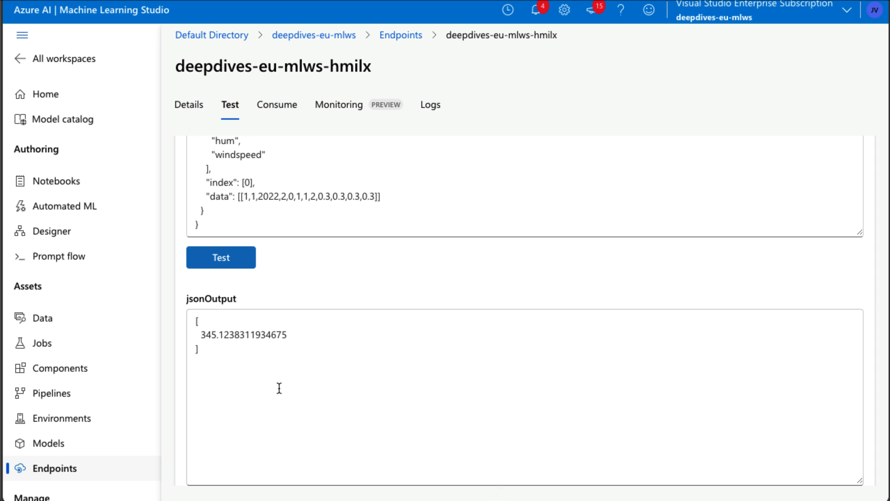
Step: Delete the real-time endpoint deepdives-eu-mlws-hmilx from the workspace's endpoint list
{"action": "left_click", "coordinate": [88, 471]}
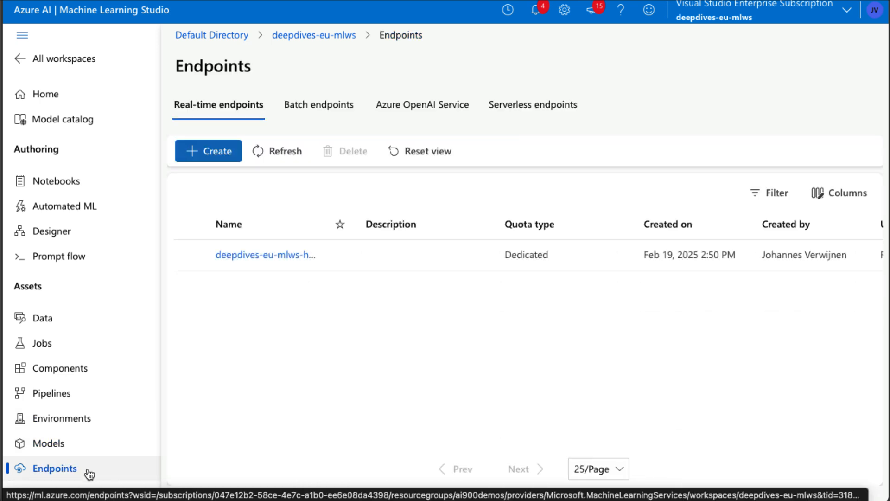
{"action": "left_click", "coordinate": [191, 255]}
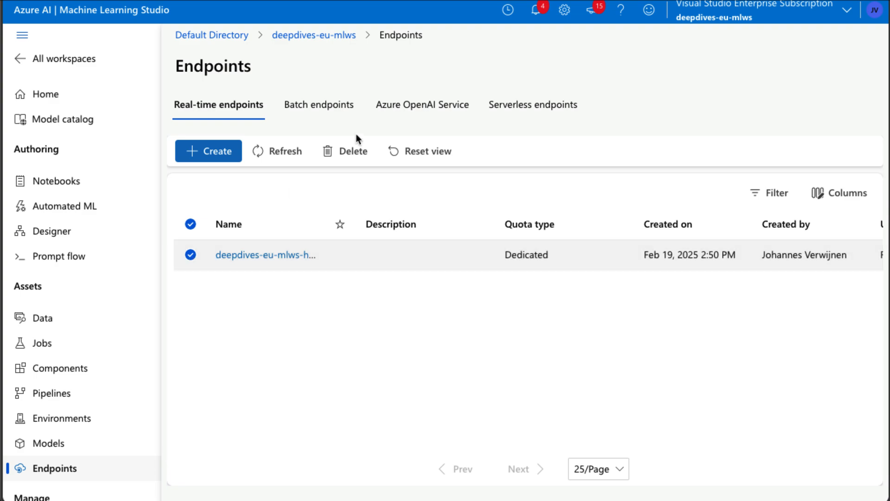
{"action": "left_click", "coordinate": [354, 152]}
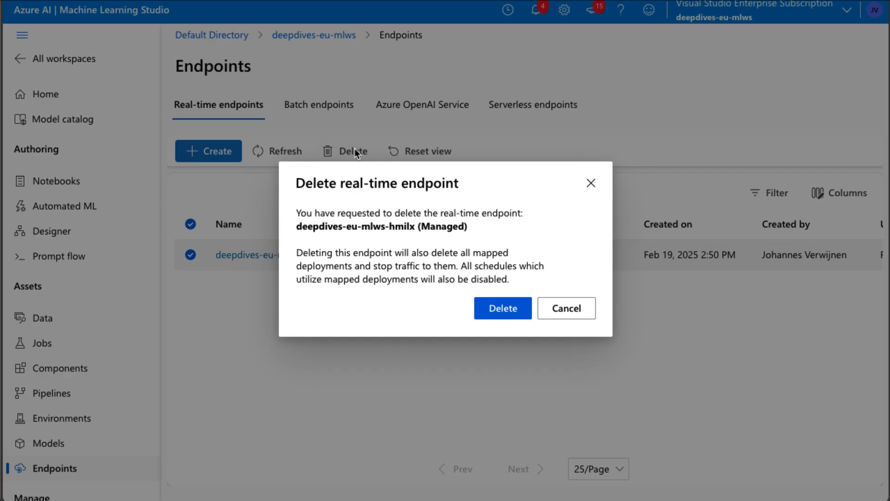
{"action": "left_click", "coordinate": [515, 310]}
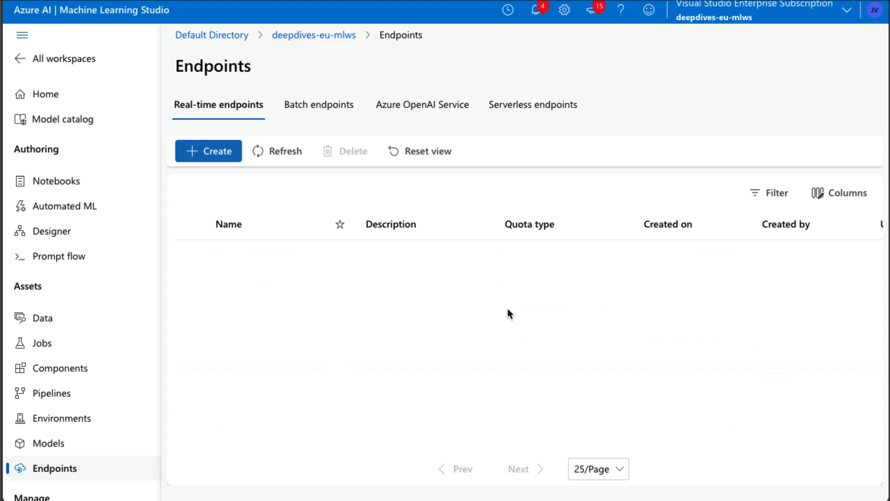